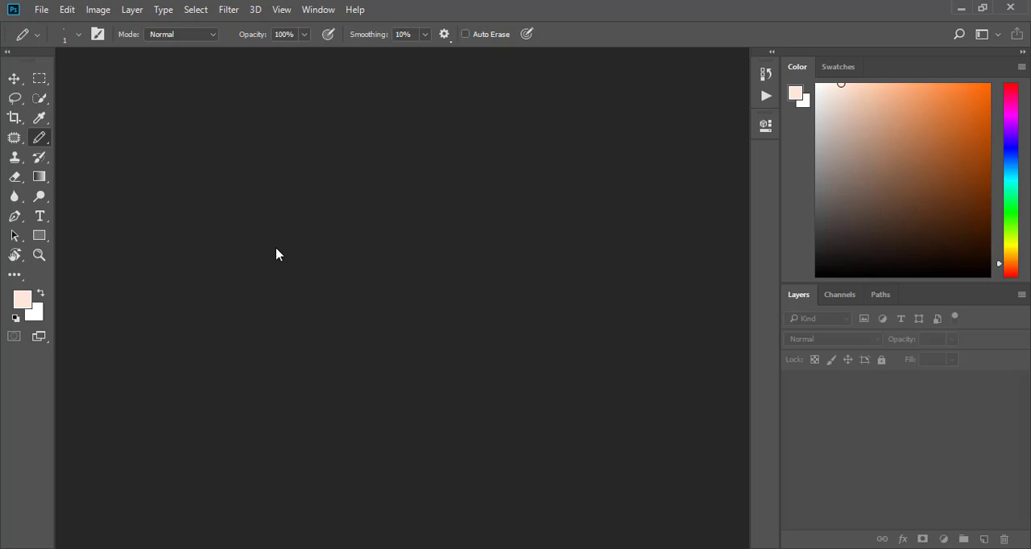
- Create an 80 × 80 pixel, 72 pixels/inch RGB document with a transparent background and fit it in the view
click(40, 10)
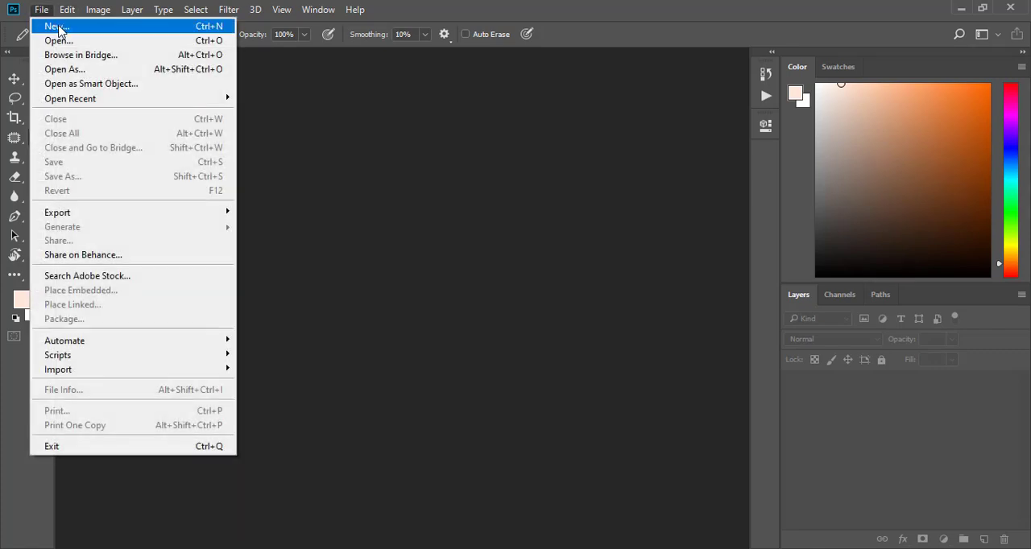
click(58, 26)
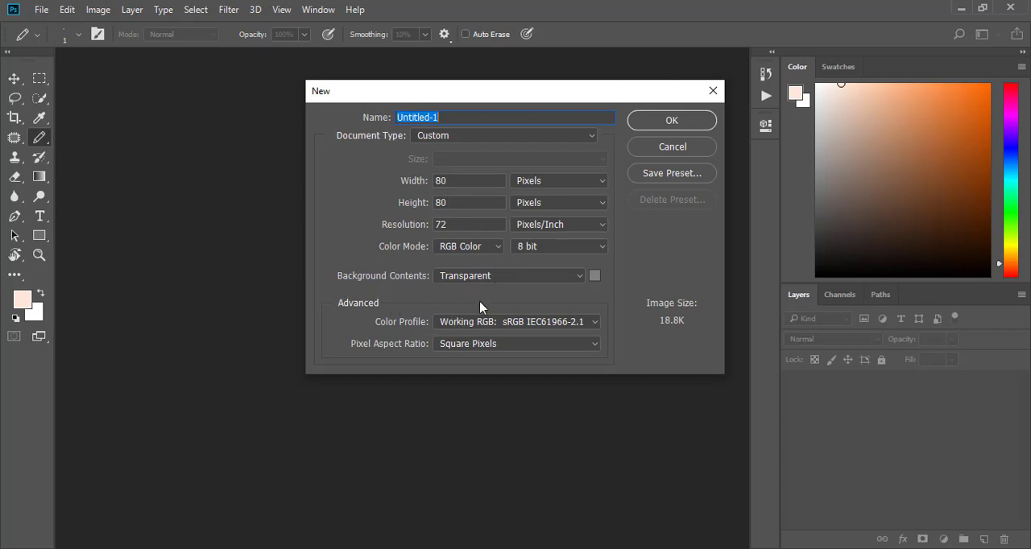
click(676, 124)
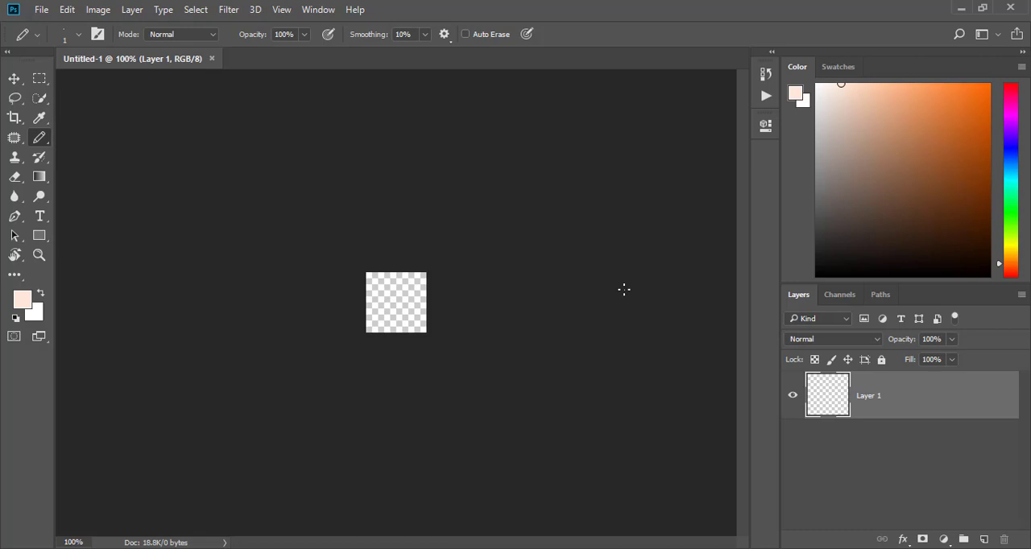
key(ctrl+0)
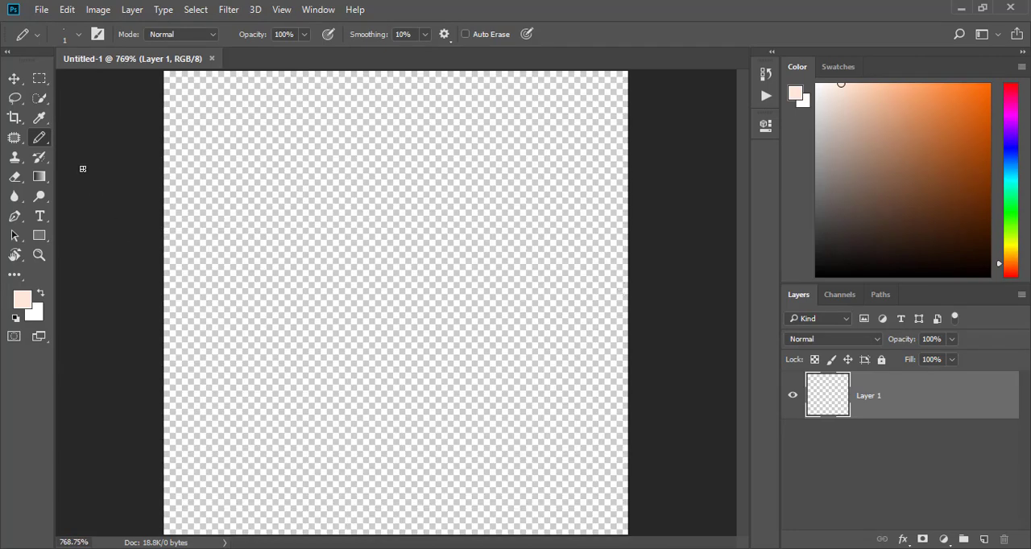
- Set up the Pencil tool with a 1 px tip and black foreground colour, undoing the test stroke
right_click(41, 142)
click(86, 156)
click(78, 35)
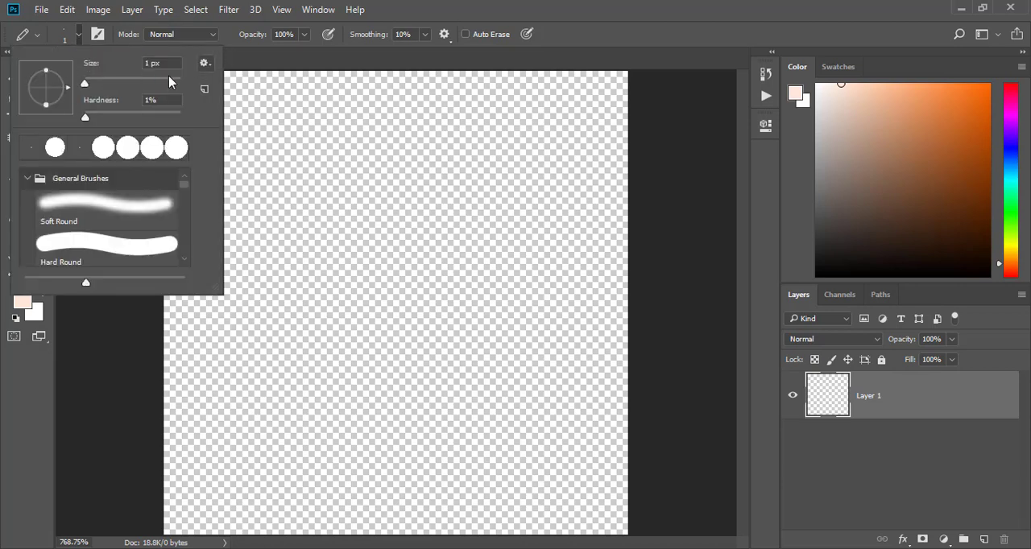
click(375, 287)
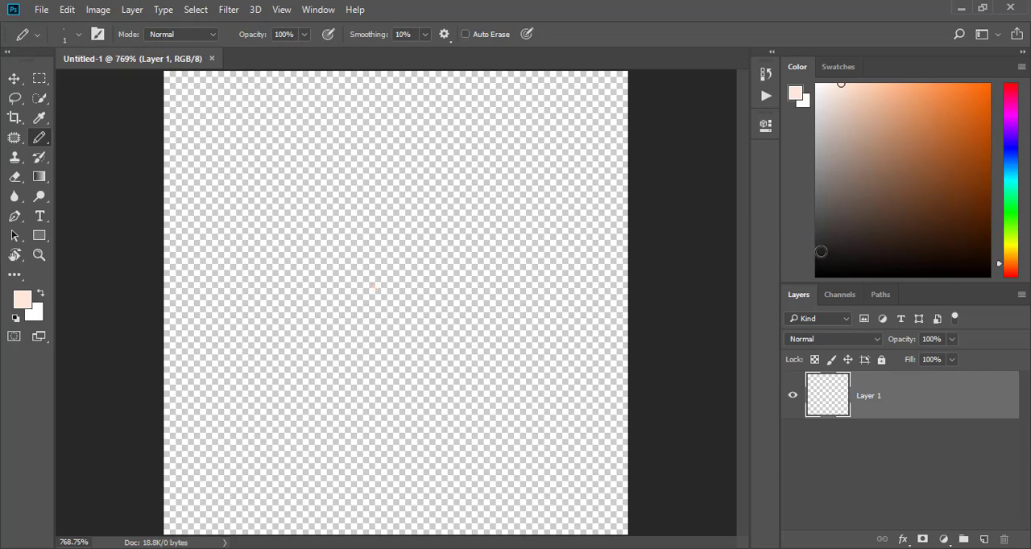
drag(822, 248, 817, 299)
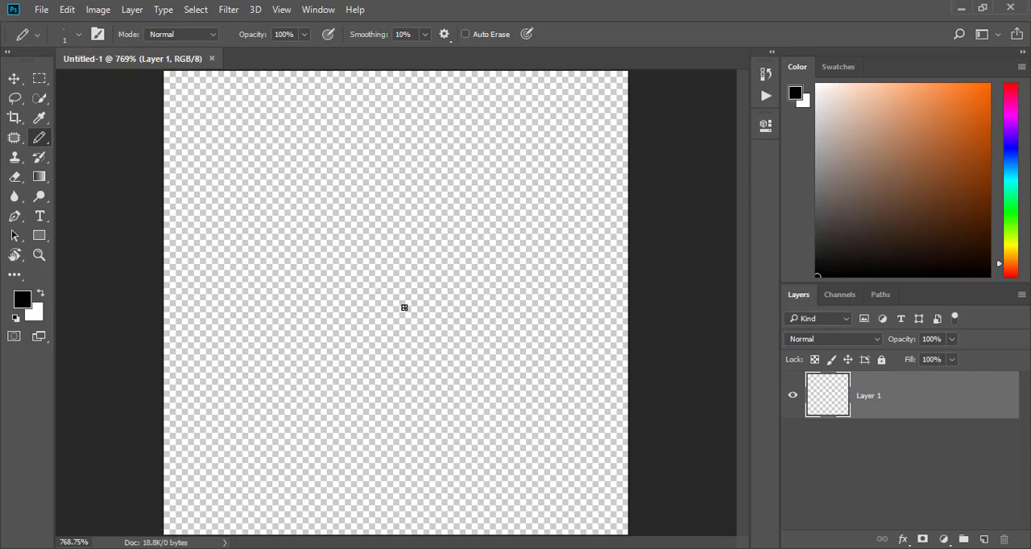
mouse_move(346, 312)
mouse_down()
mouse_move(407, 228)
mouse_move(470, 190)
mouse_move(415, 188)
mouse_move(413, 159)
mouse_up()
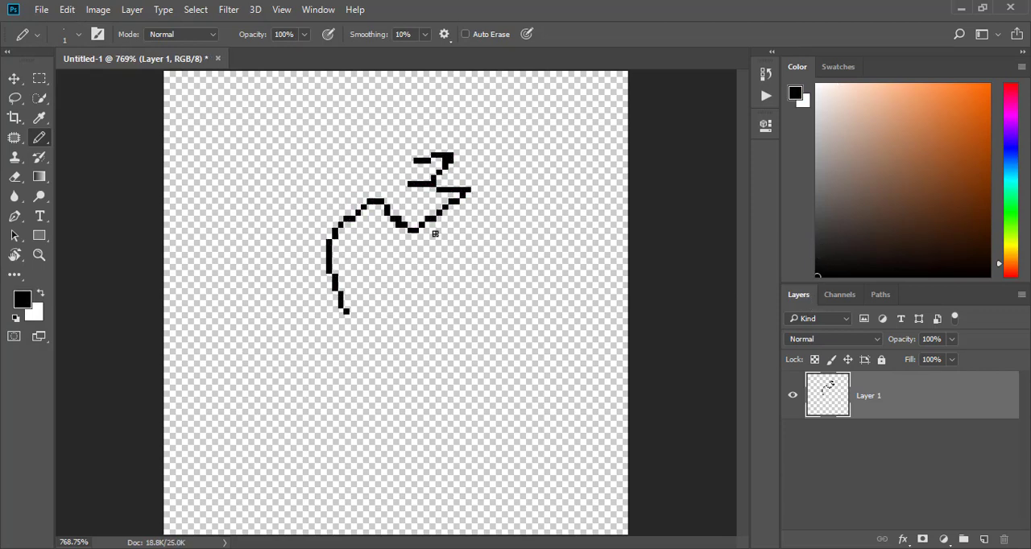
key(ctrl+z)
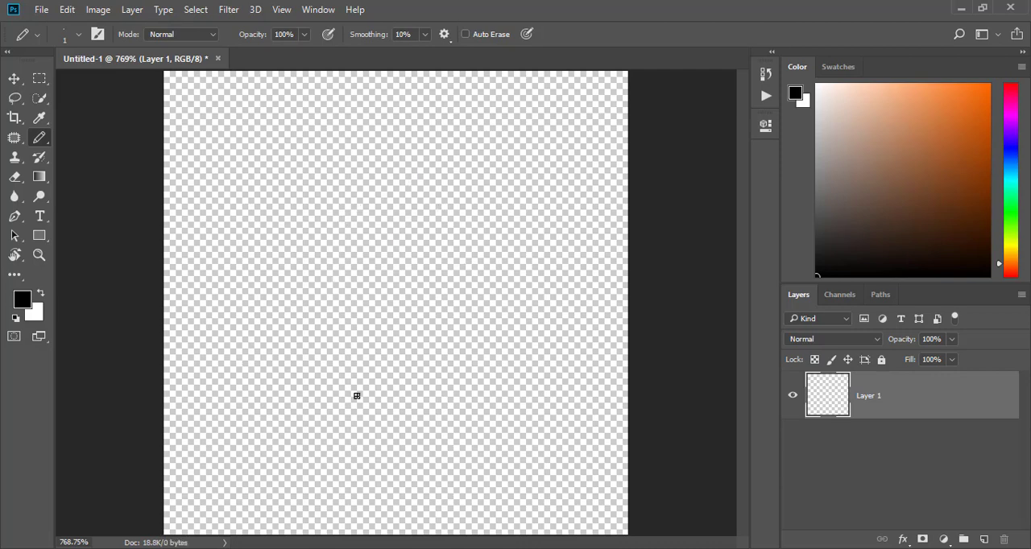
- Add a Solid Color fill layer in muted slate blue as the background
click(944, 539)
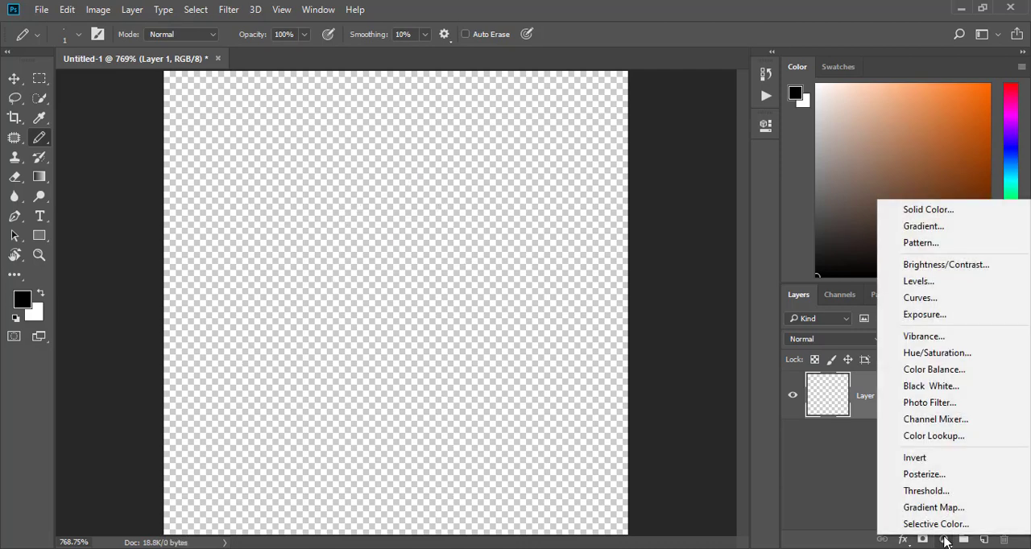
click(971, 211)
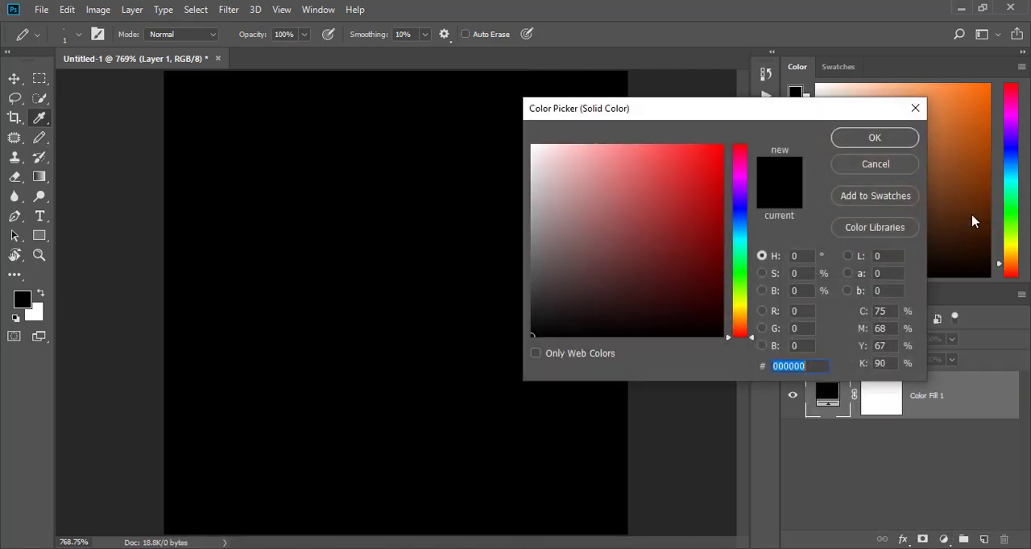
drag(750, 278, 745, 221)
mouse_move(686, 233)
mouse_down()
mouse_move(610, 249)
mouse_move(612, 228)
mouse_up()
click(878, 137)
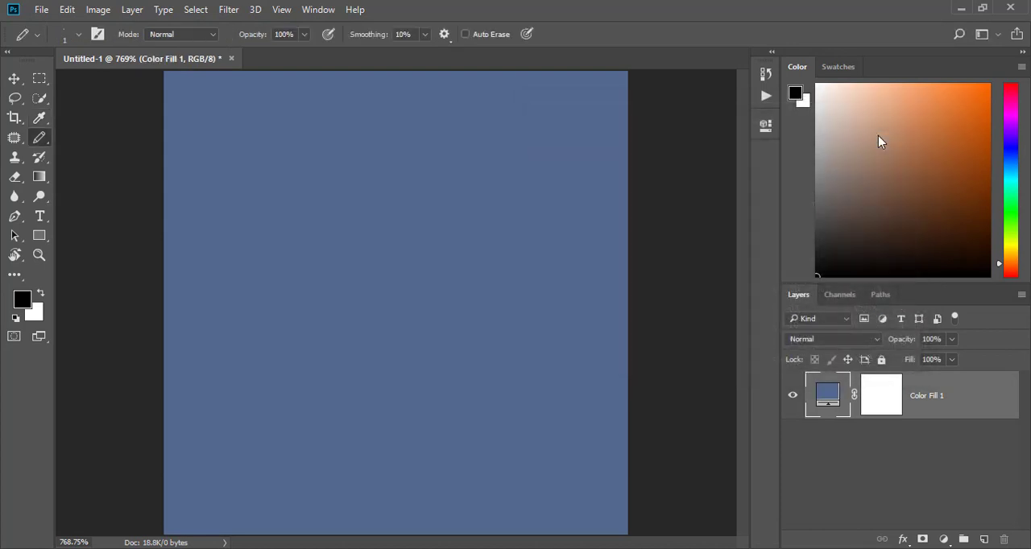
- On a new layer, draw the head's straight left side and top edge in black, undoing uneven strokes
click(984, 539)
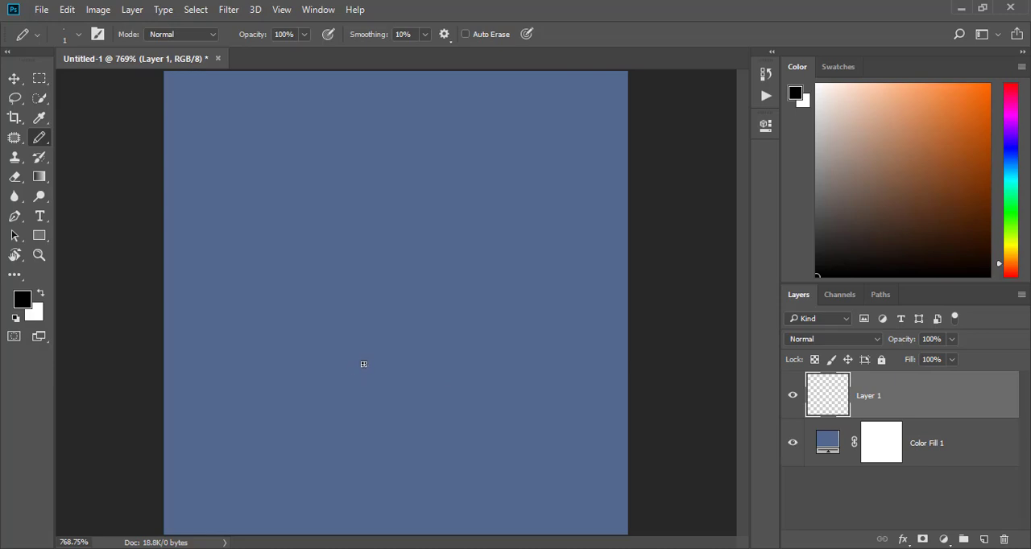
click(363, 364)
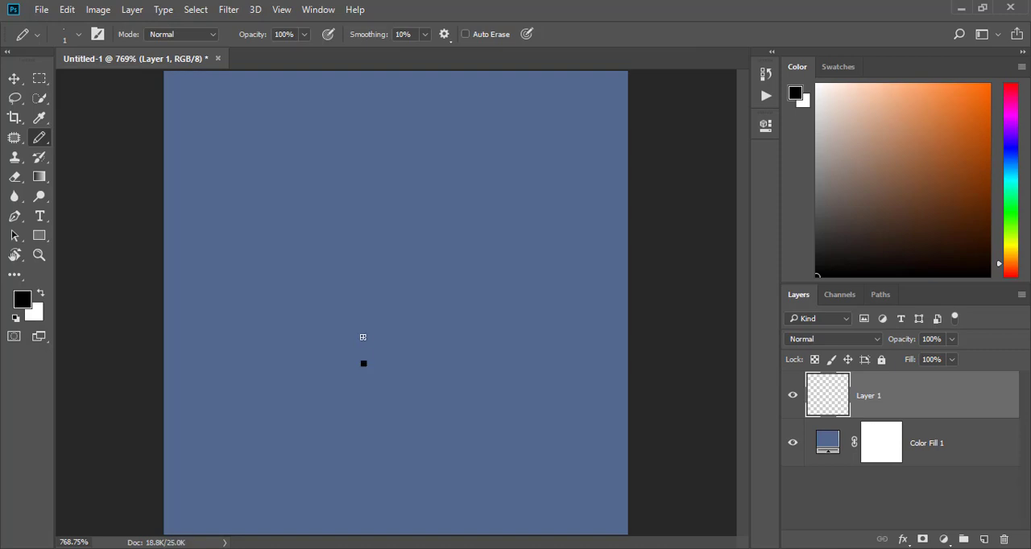
shift+click(363, 282)
drag(366, 283, 428, 287)
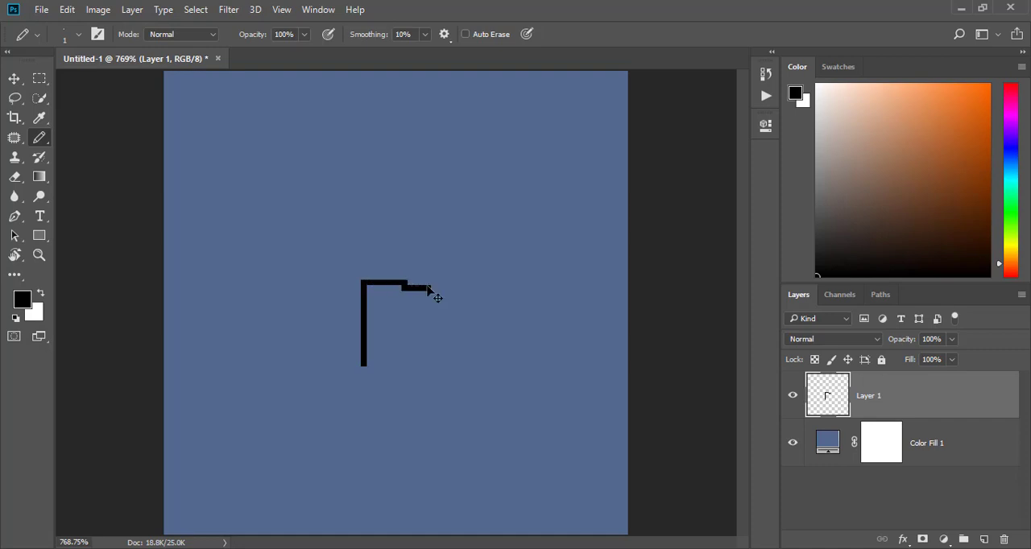
key(ctrl+z)
mouse_move(363, 282)
mouse_down()
mouse_move(438, 283)
mouse_move(432, 343)
mouse_up()
key(ctrl+z)
- Complete the head outline with the right side of the face, a stepped chin, the jawline and both neck edges
drag(440, 287, 438, 351)
drag(365, 376, 365, 384)
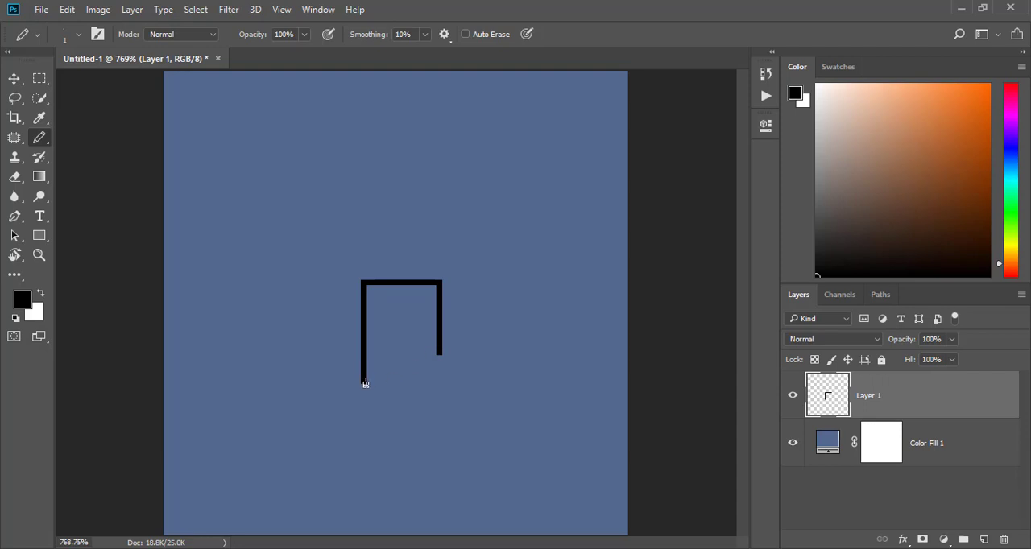
click(433, 358)
mouse_move(423, 365)
mouse_down()
mouse_move(387, 364)
mouse_move(387, 394)
mouse_up()
click(363, 392)
- On a new layer, outline a rounded black hairstyle above the forehead with an inner contour line
click(984, 539)
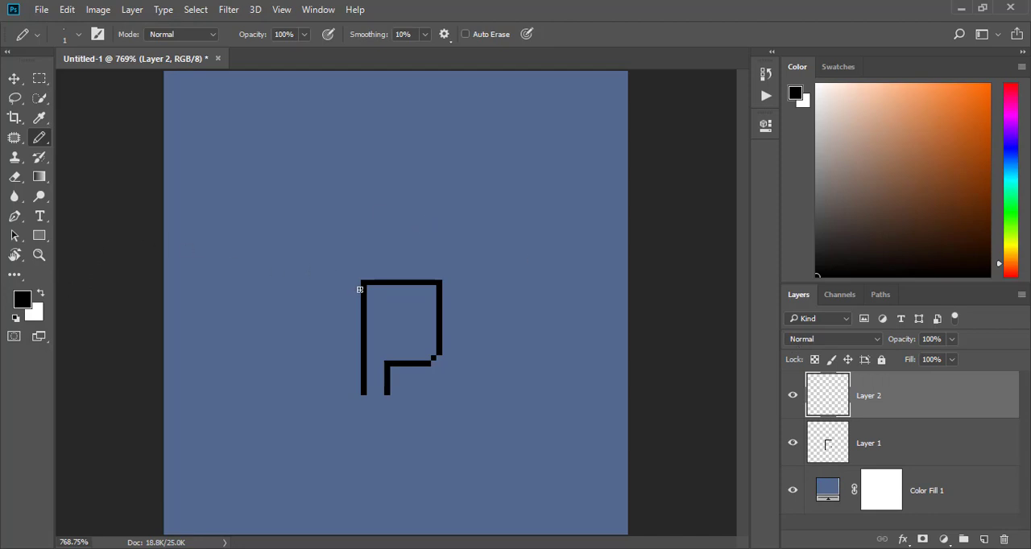
mouse_move(364, 282)
mouse_down()
mouse_move(377, 252)
mouse_move(414, 260)
mouse_move(417, 274)
mouse_move(412, 254)
mouse_move(435, 256)
mouse_up()
key(ctrl+z)
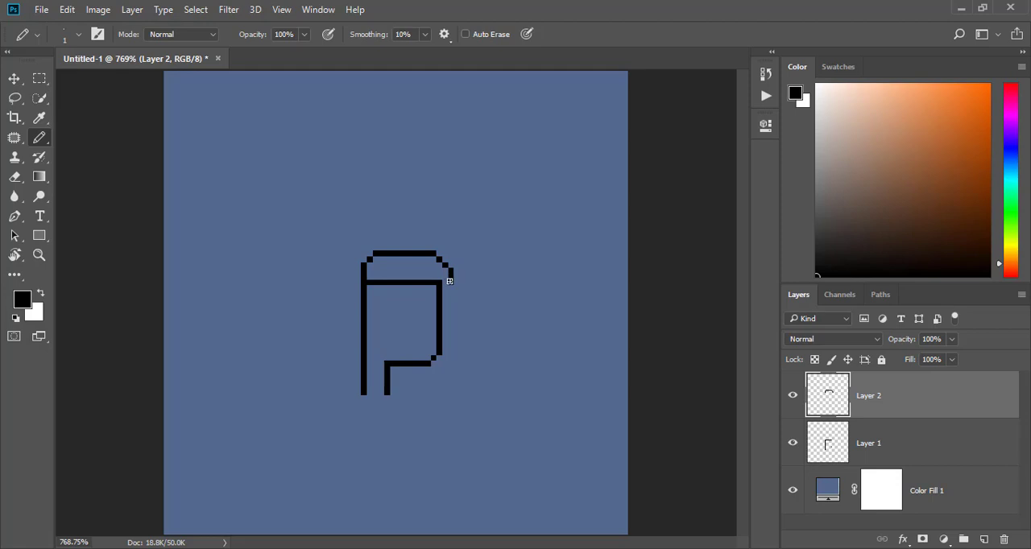
drag(450, 283, 442, 282)
click(387, 270)
drag(397, 265, 437, 265)
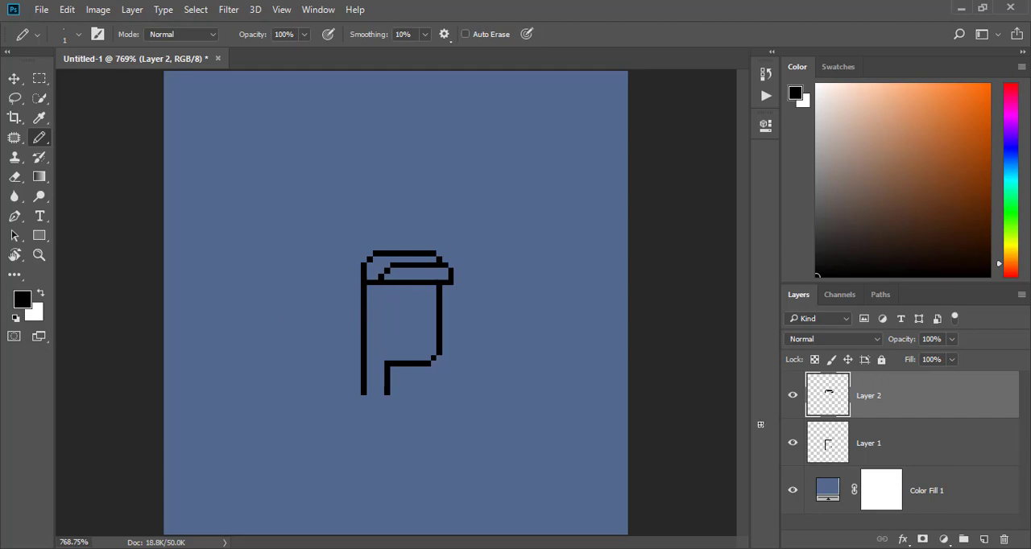
- On a new layer, paint a light grey glasses frame across the face with a thin temple arm at the left
click(984, 539)
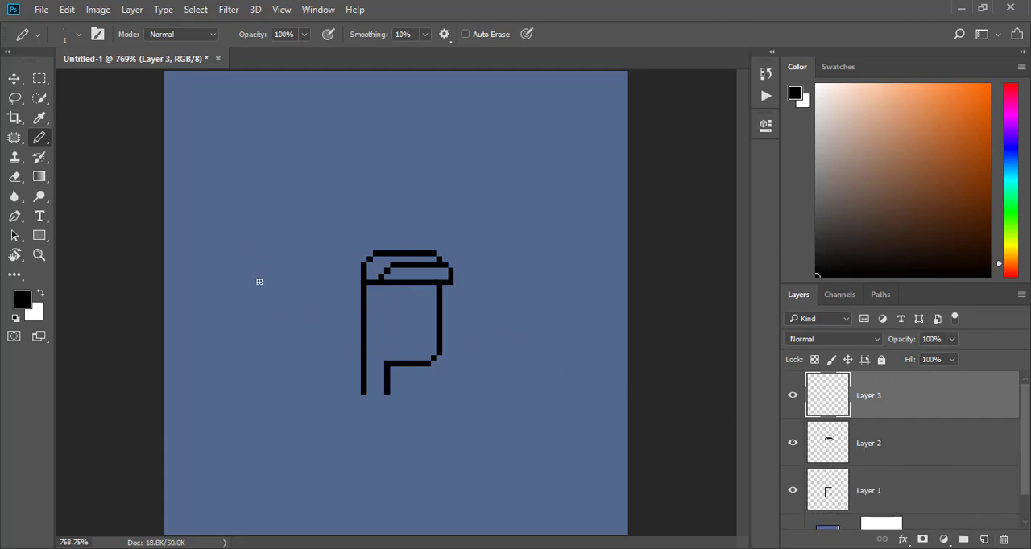
drag(840, 152, 812, 97)
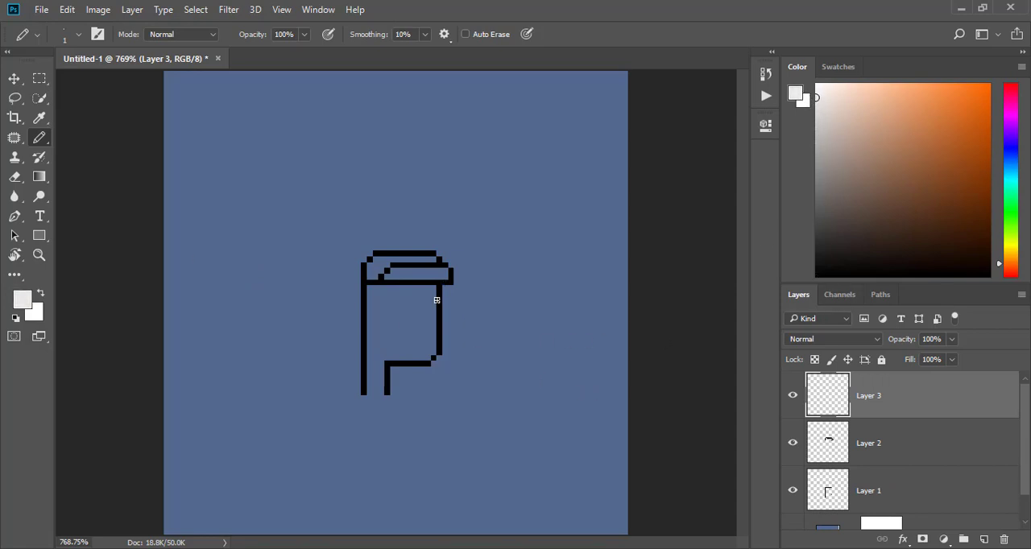
mouse_move(439, 300)
mouse_down()
mouse_move(440, 312)
mouse_move(361, 300)
mouse_up()
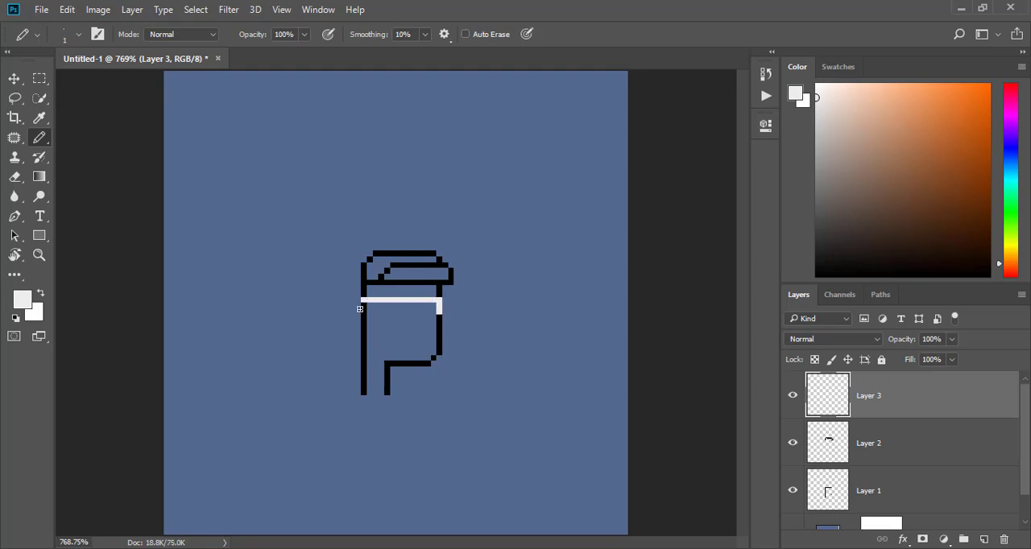
click(369, 306)
click(375, 313)
click(376, 316)
shift+click(437, 318)
mouse_move(436, 312)
mouse_down()
mouse_move(376, 306)
mouse_move(437, 306)
mouse_up()
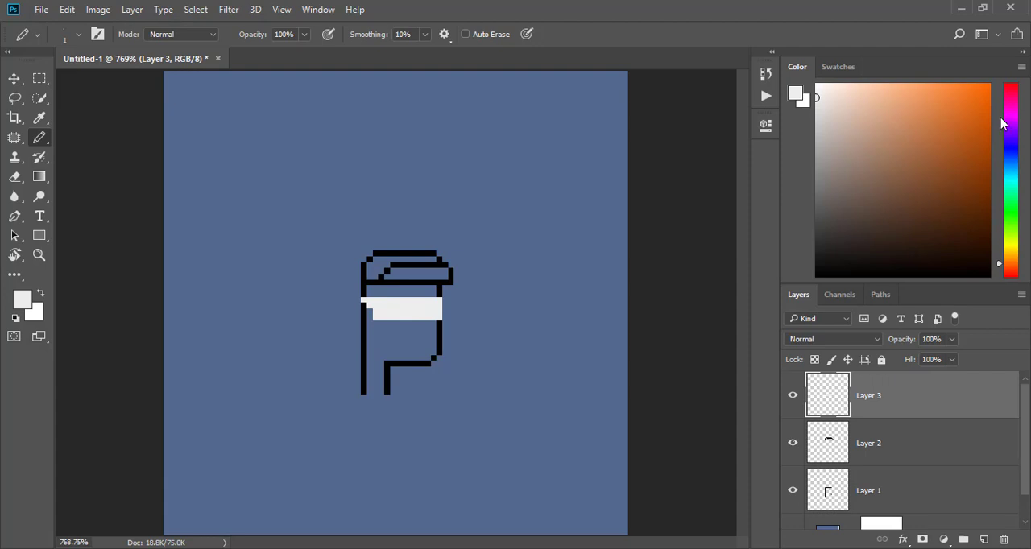
- Paint a pinkish-red left lens and a bright blue right lens inside the glasses frame
drag(1017, 114, 1017, 89)
click(961, 84)
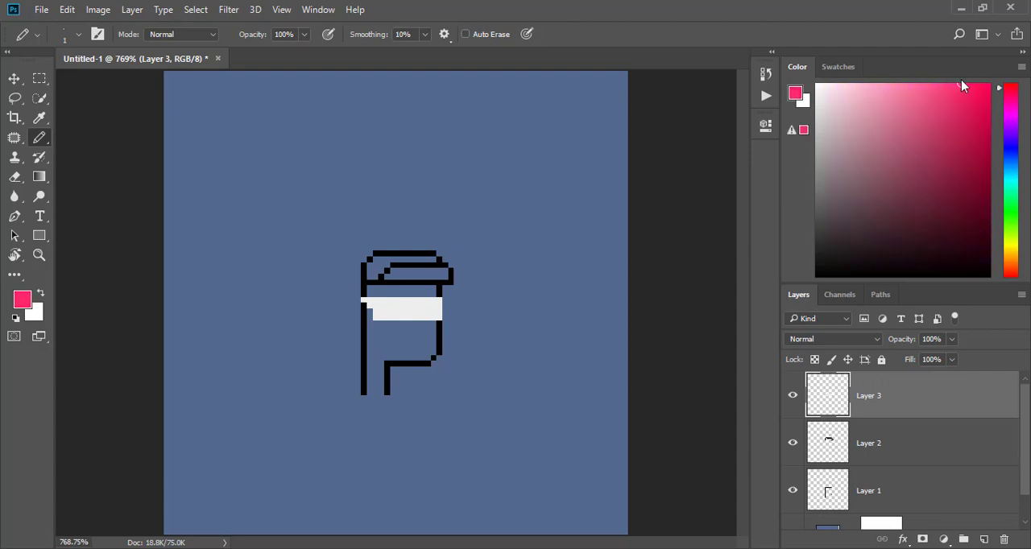
click(968, 84)
mouse_move(389, 304)
mouse_down()
mouse_move(401, 310)
mouse_move(393, 310)
mouse_up()
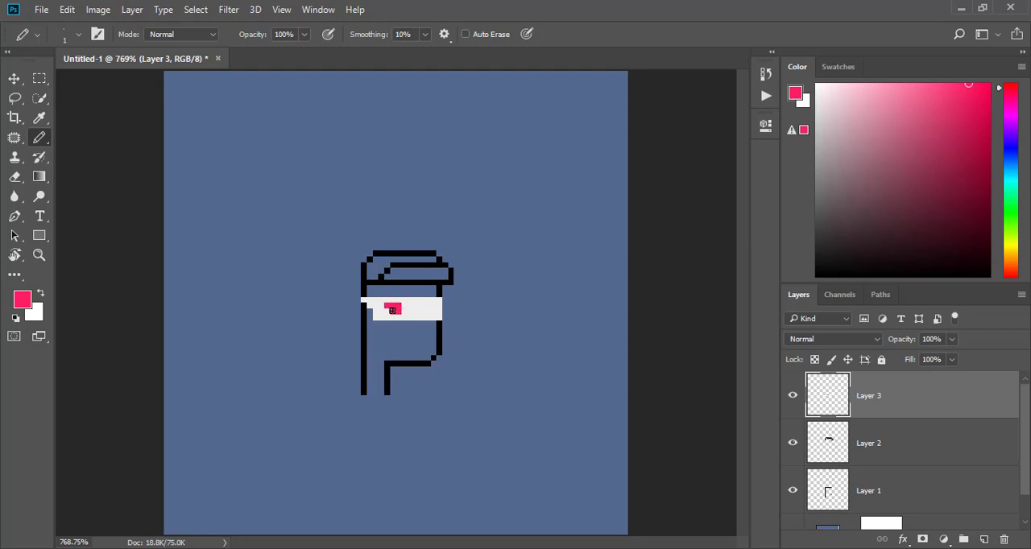
click(1009, 170)
drag(1007, 172, 1008, 166)
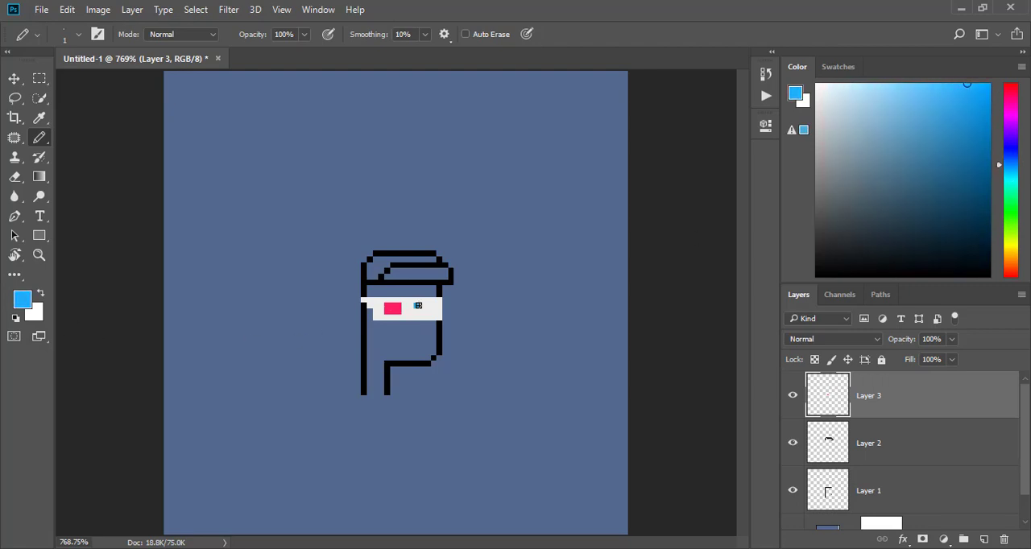
mouse_move(417, 305)
mouse_down()
mouse_move(430, 306)
mouse_move(414, 312)
mouse_up()
- On Layer 1, draw two black nostril pixels and a short horizontal mouth line below the glasses
drag(845, 247, 800, 273)
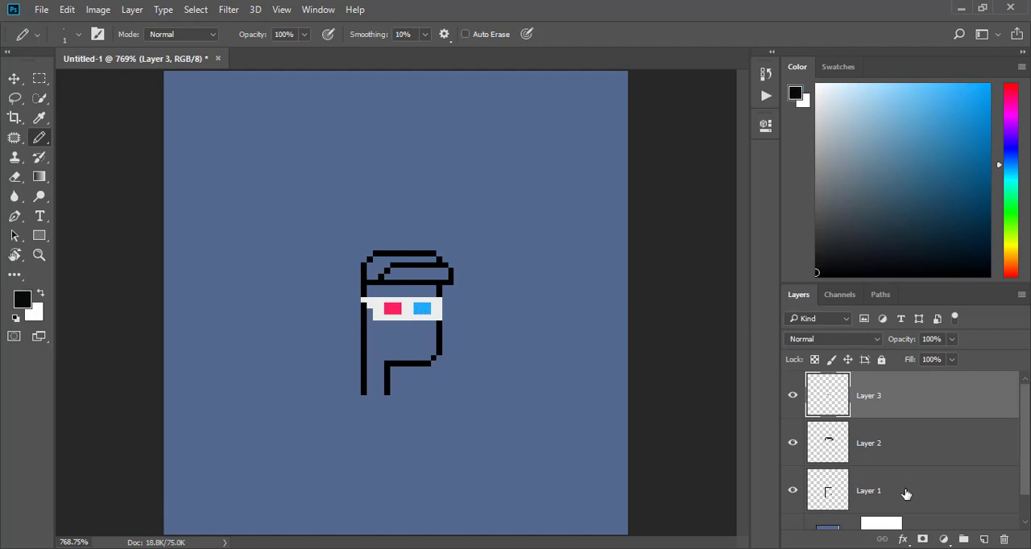
click(881, 490)
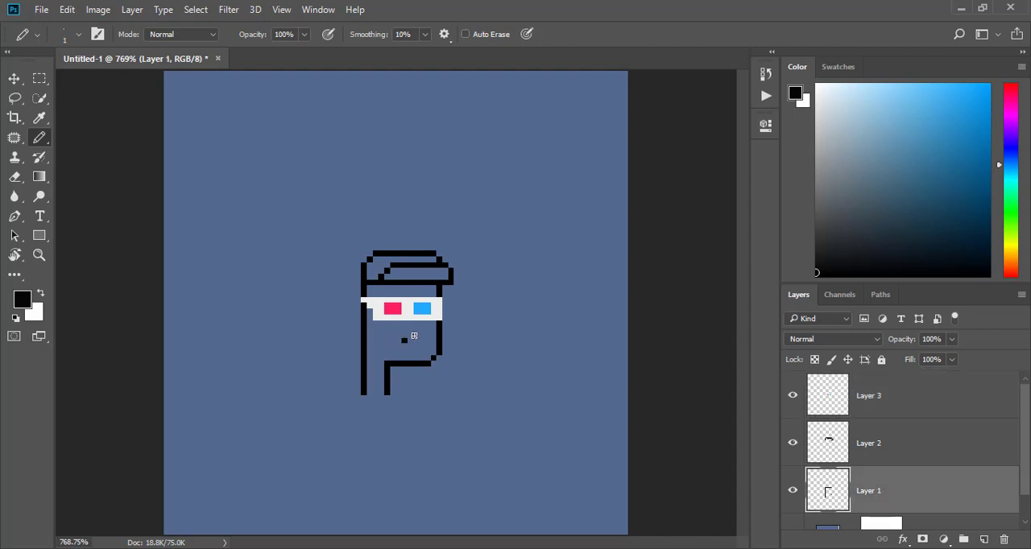
click(405, 328)
click(415, 329)
drag(397, 346, 414, 345)
click(420, 346)
- Draw a cigarette sticking out of the mouth with black outlines, an off-white body and an orange tip
drag(426, 340, 444, 340)
drag(439, 351, 453, 353)
drag(821, 129, 816, 94)
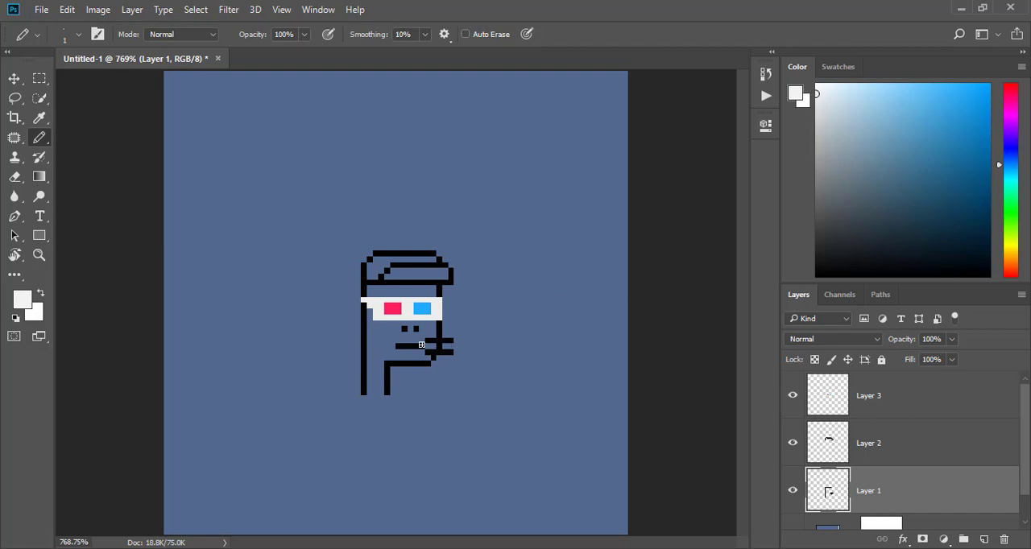
drag(423, 346, 452, 347)
key(ctrl+z)
drag(1002, 215, 1006, 264)
click(965, 87)
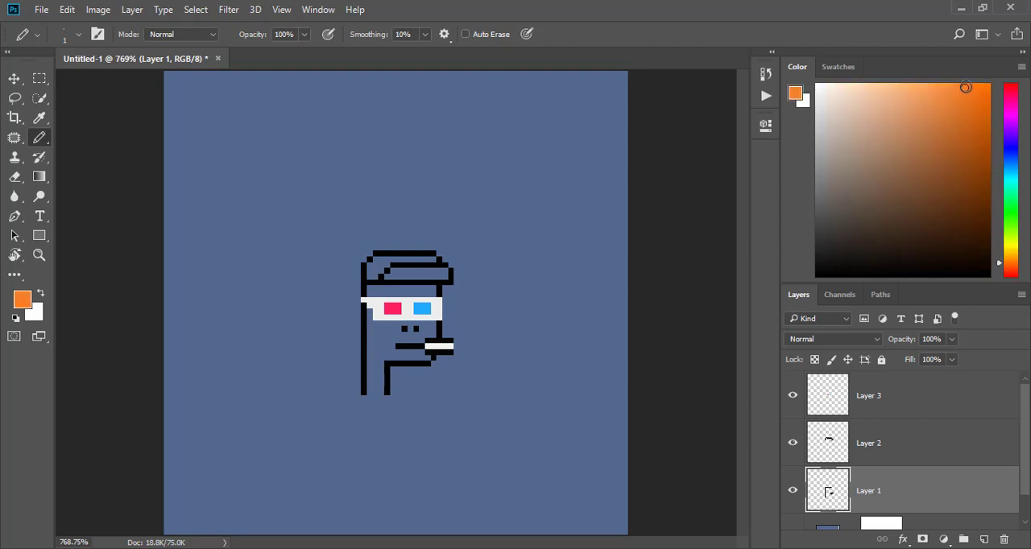
click(456, 347)
- Draw a short vertical wisp of light grey smoke above the cigarette tip, undoing misplaced strokes
drag(817, 158, 816, 136)
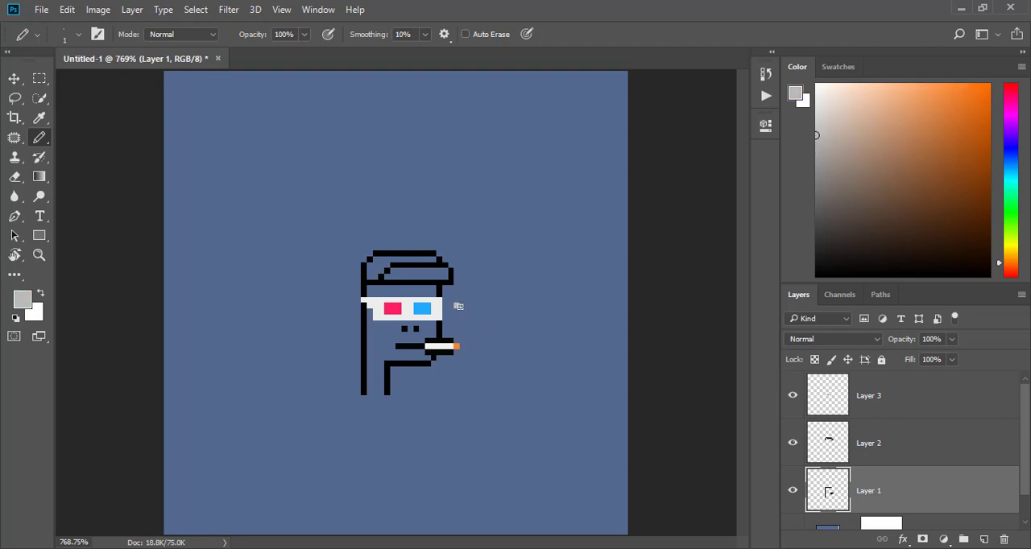
drag(459, 307, 461, 321)
key(ctrl+z)
key(ctrl+z)
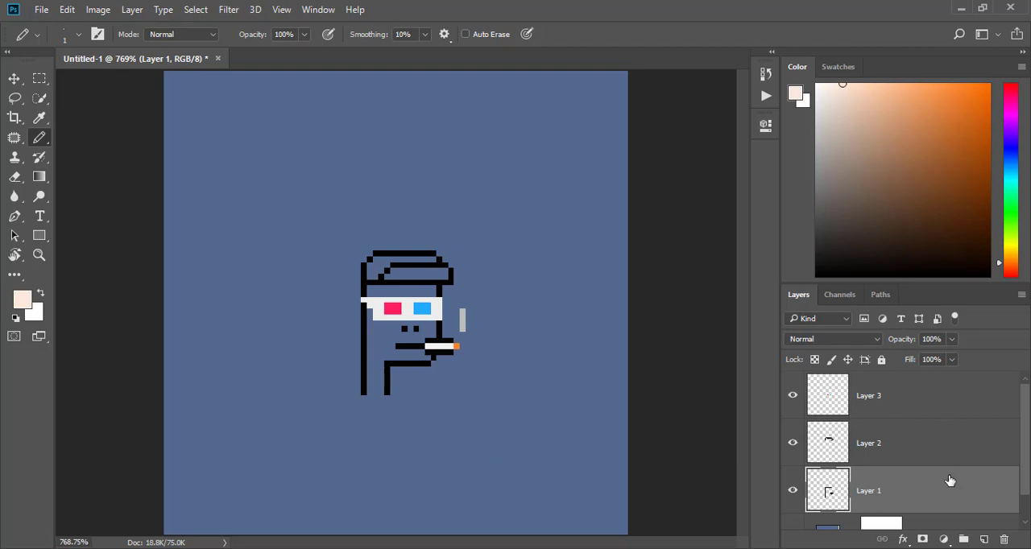
- Add a new layer above Layer 1 and fill the character's face and neck with a light peach skin colour
click(985, 539)
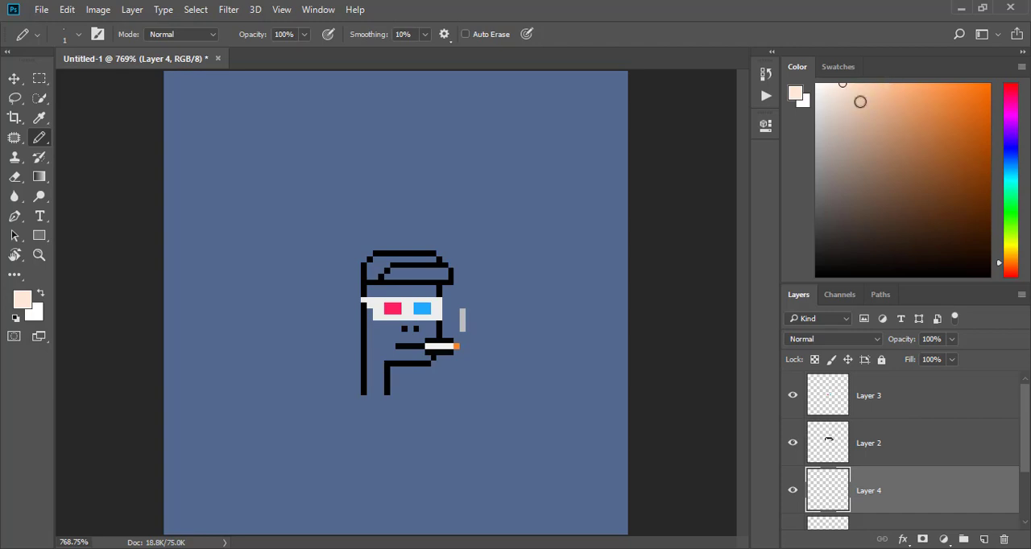
click(861, 84)
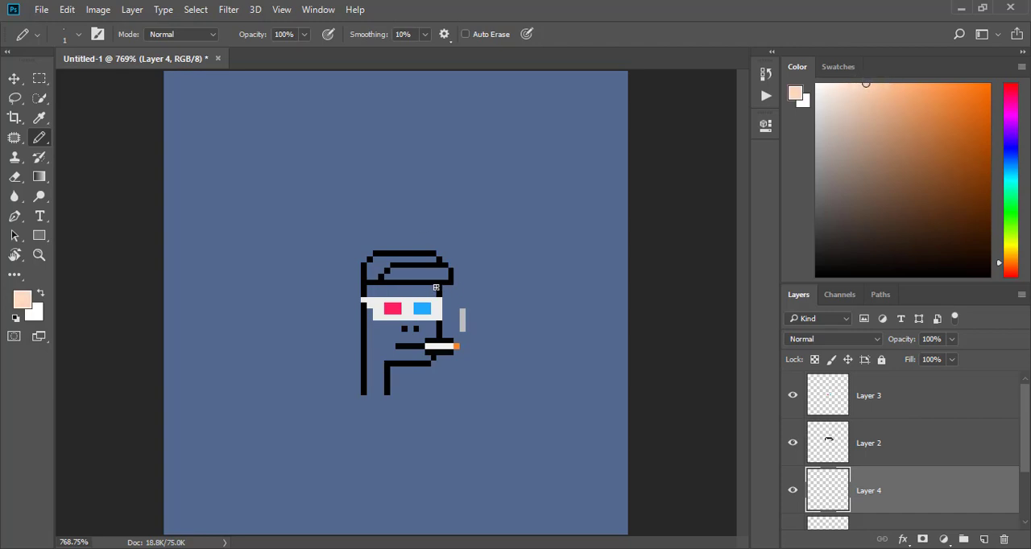
mouse_move(431, 288)
mouse_down()
mouse_move(369, 290)
mouse_move(429, 293)
mouse_up()
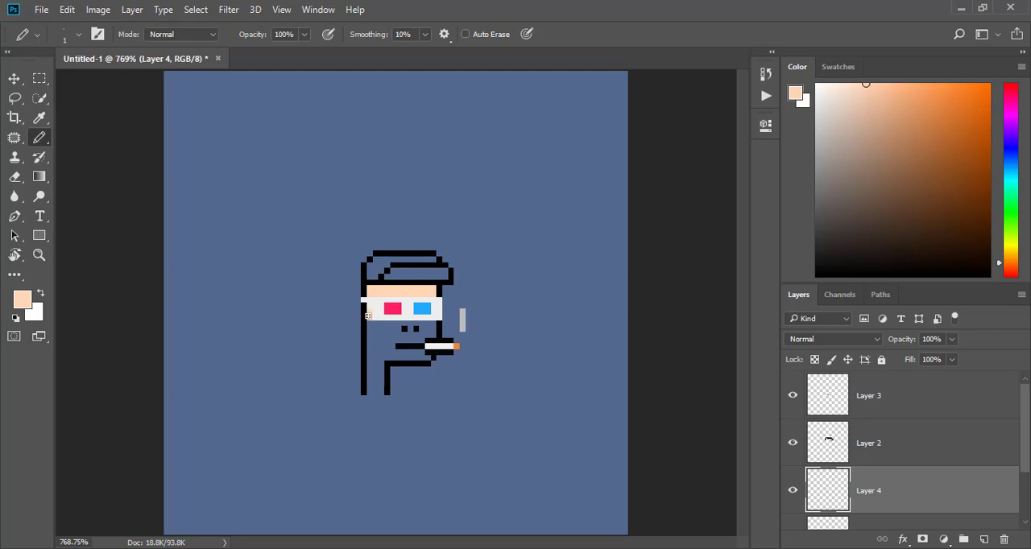
drag(370, 320, 431, 325)
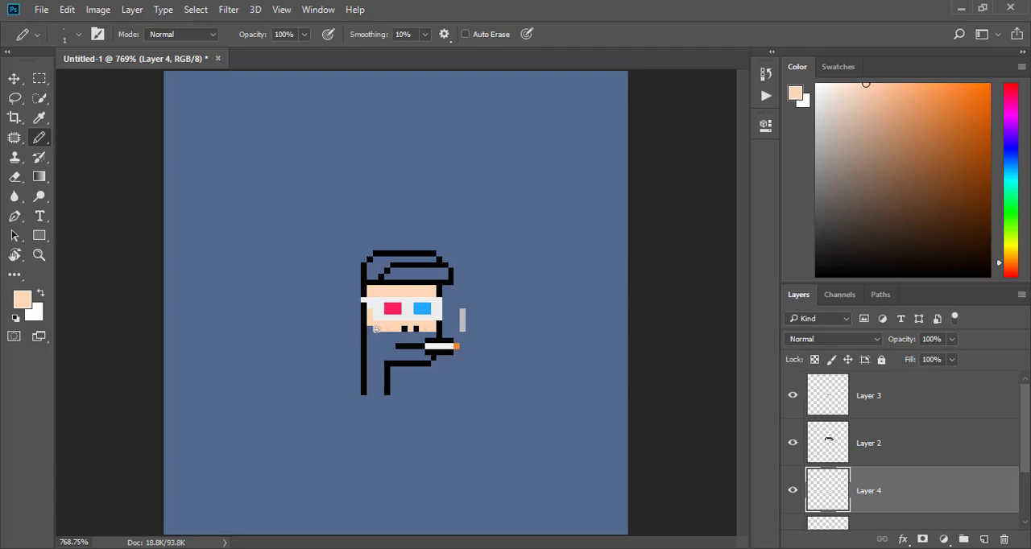
mouse_move(368, 332)
mouse_down()
mouse_move(436, 335)
mouse_move(375, 333)
mouse_up()
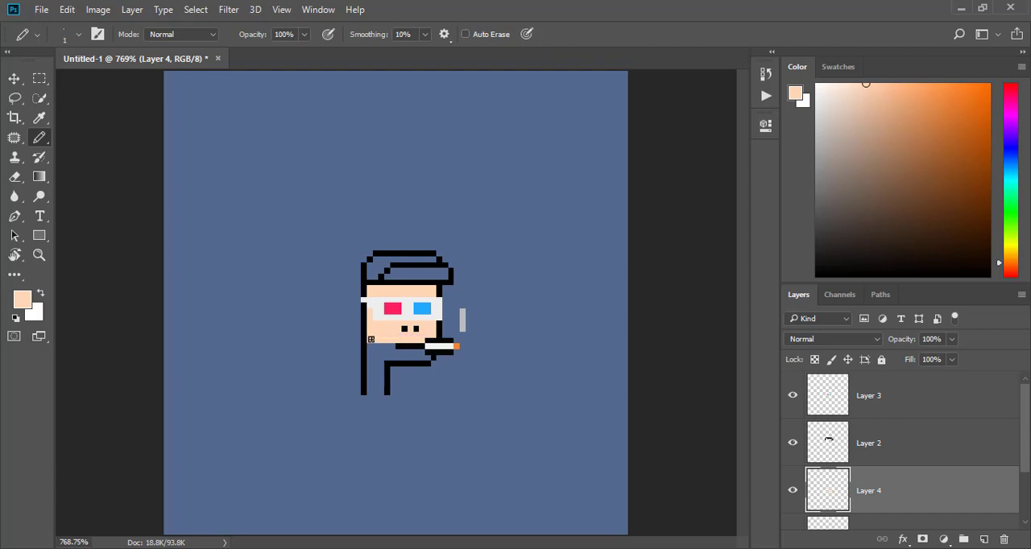
mouse_move(373, 347)
mouse_down()
mouse_move(428, 357)
mouse_move(370, 360)
mouse_move(371, 392)
mouse_move(373, 384)
mouse_up()
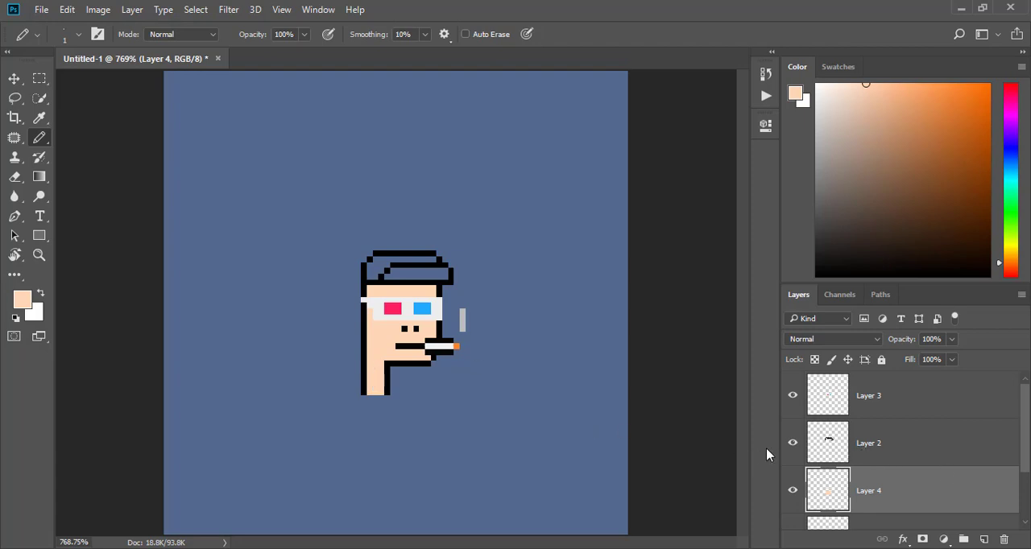
- On Layer 2, fill the upper and back part of the hair outline with dark brown
click(829, 444)
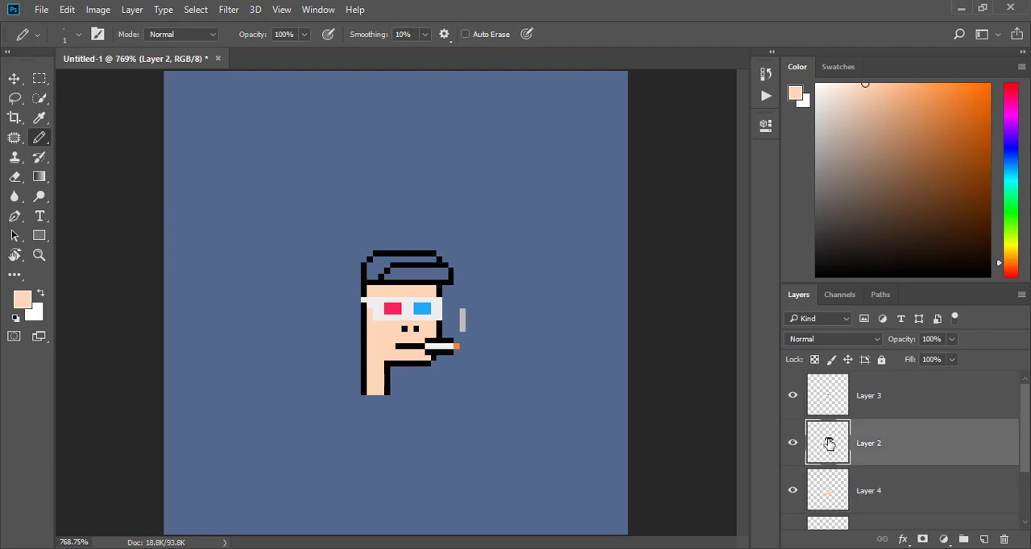
drag(902, 96, 886, 212)
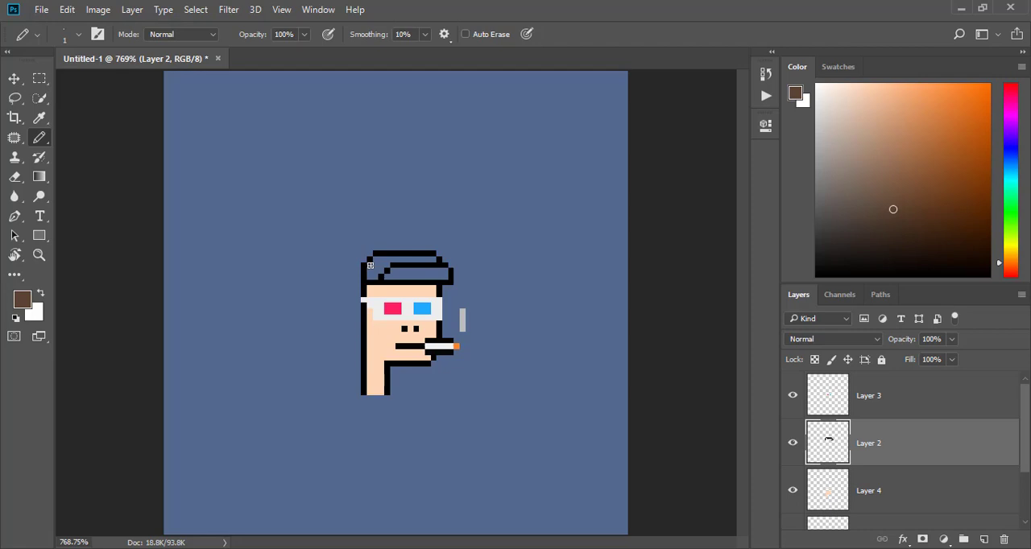
drag(369, 265, 370, 276)
drag(379, 261, 419, 262)
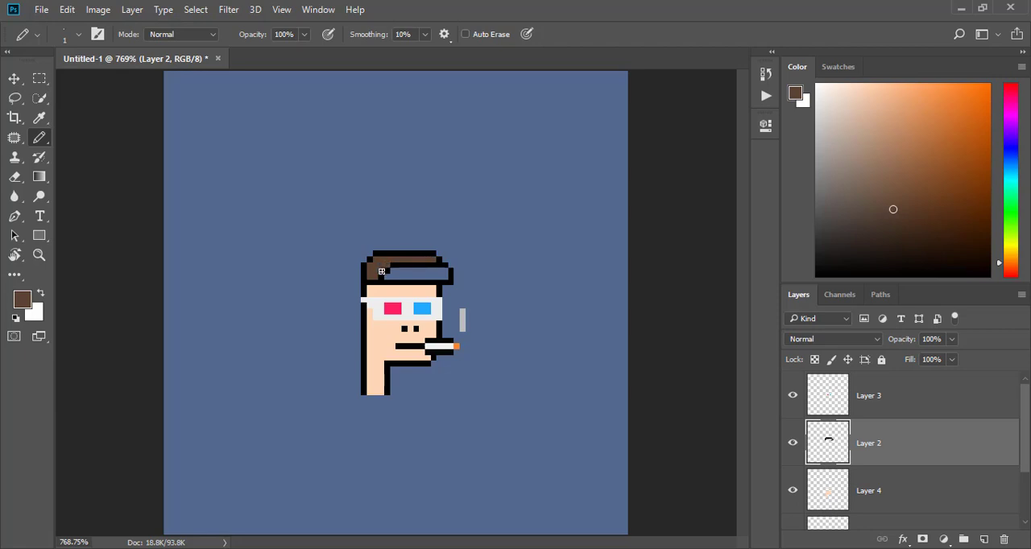
drag(381, 271, 396, 271)
- Fill the front lock of hair with lighter brown and add greyish-brown highlight pixels to the hair
click(883, 190)
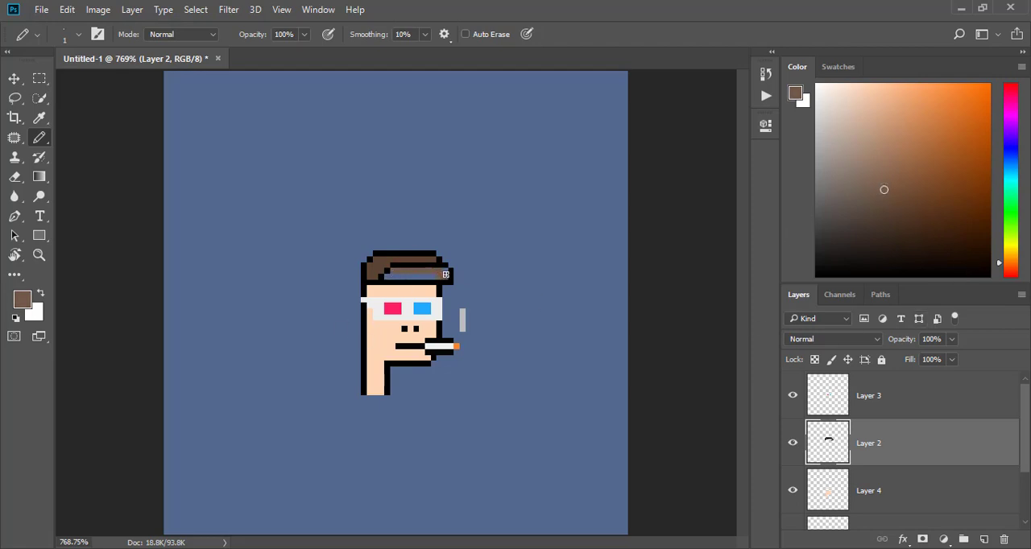
drag(431, 277, 387, 278)
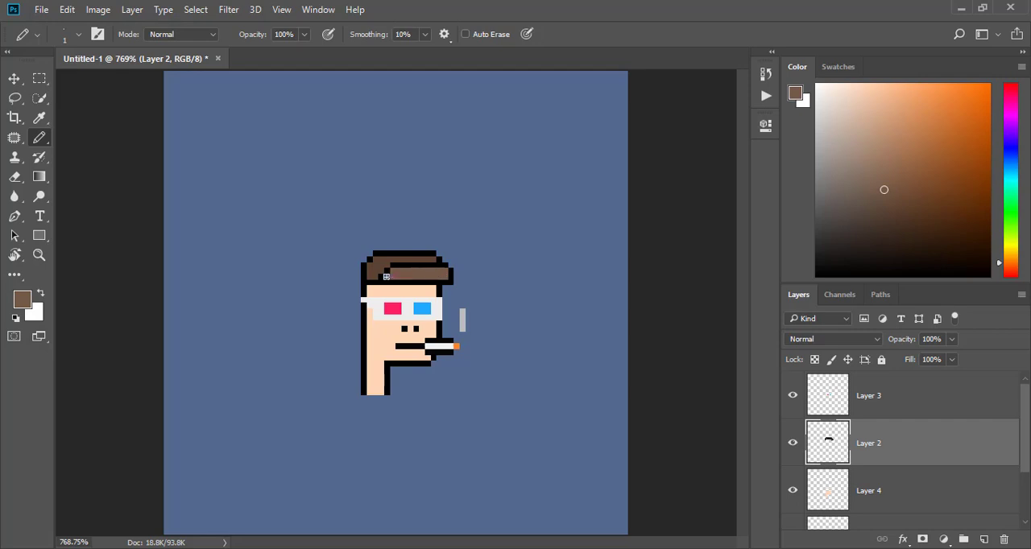
click(818, 216)
drag(818, 217, 843, 202)
click(857, 183)
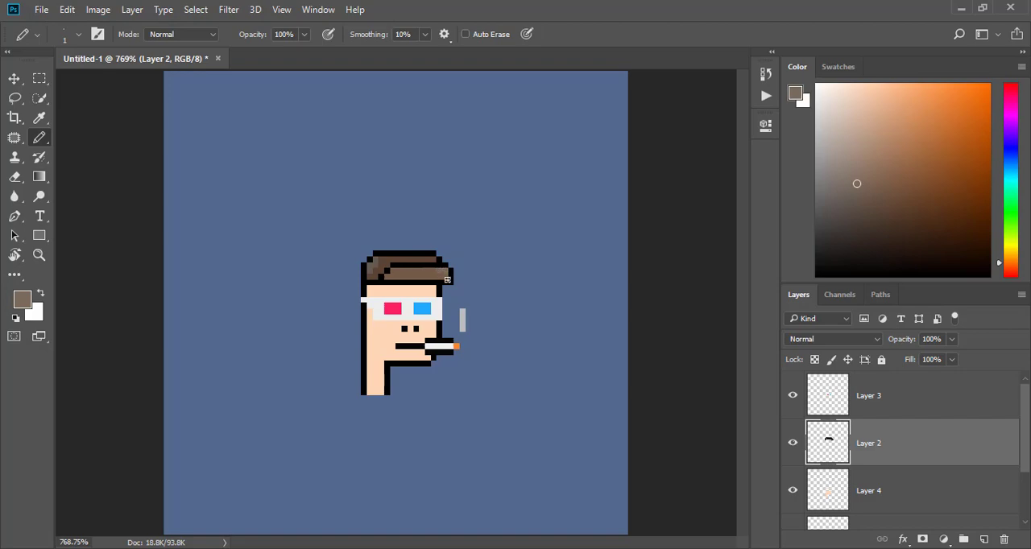
- Save the artwork to the Desktop as a JPEG named nft, with maximum quality 12 and Baseline Optimized format
click(41, 12)
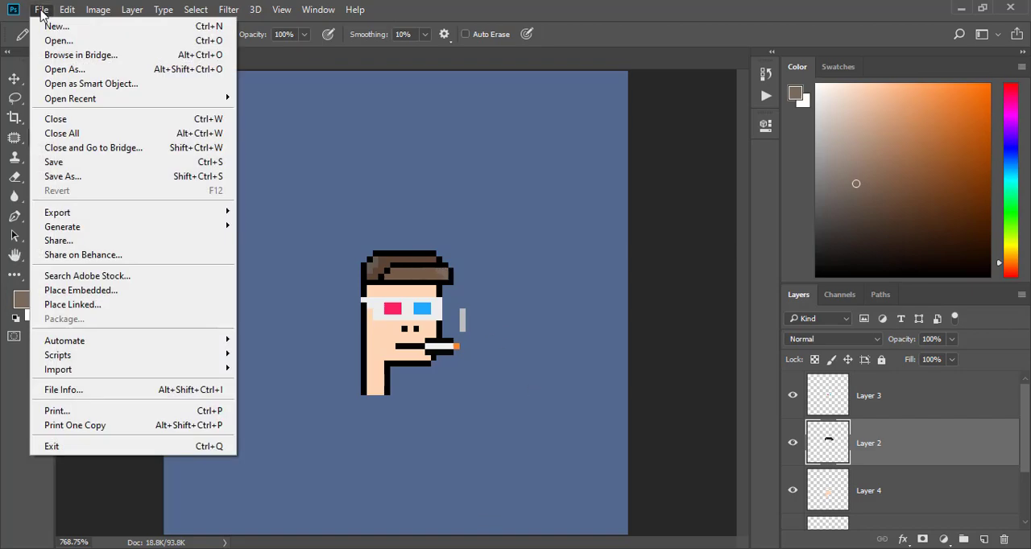
click(75, 176)
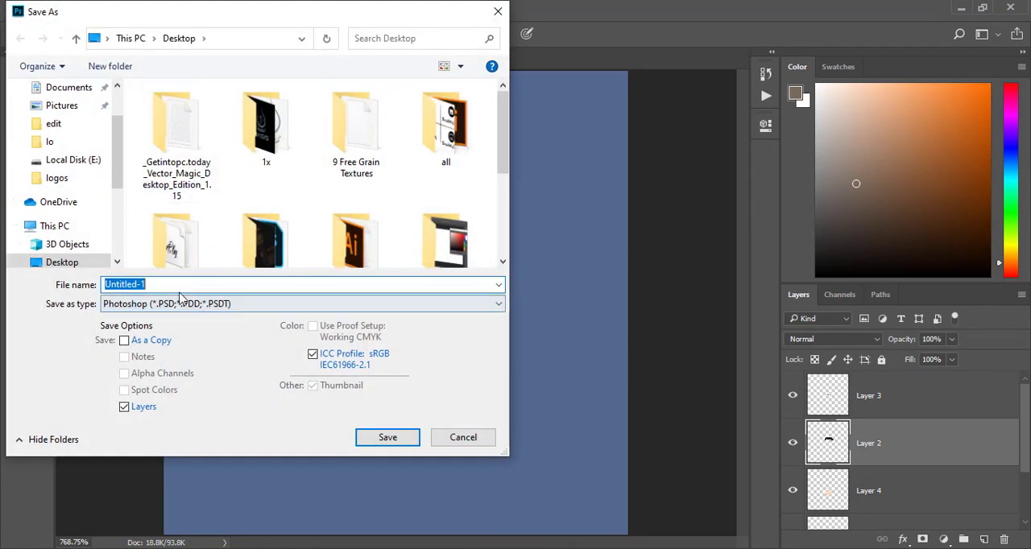
click(62, 263)
click(173, 304)
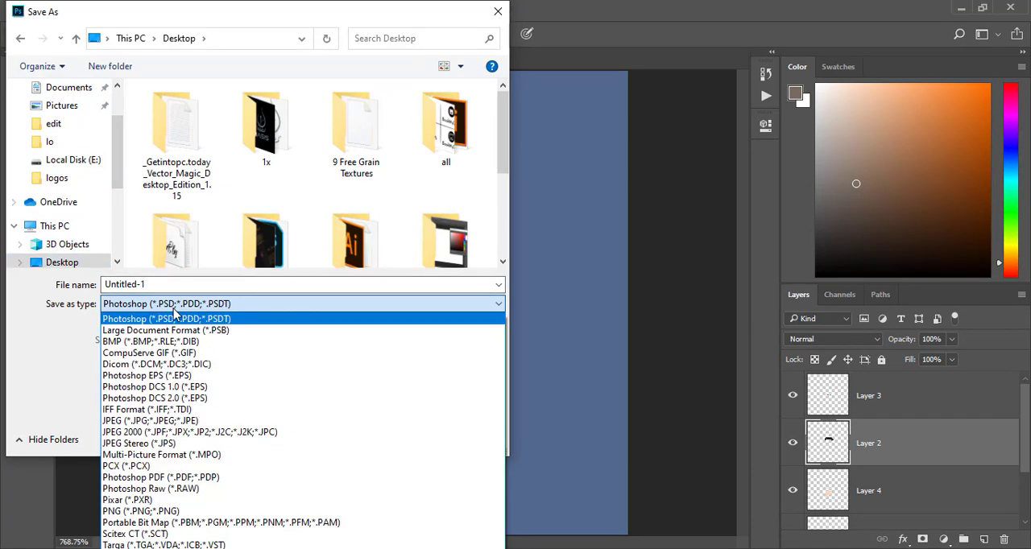
click(115, 426)
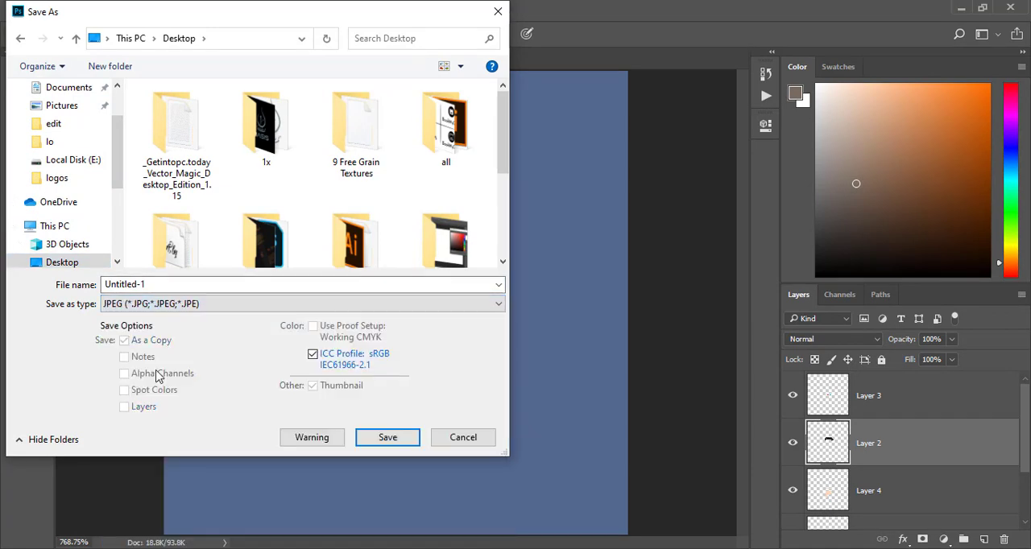
drag(148, 284, 86, 288)
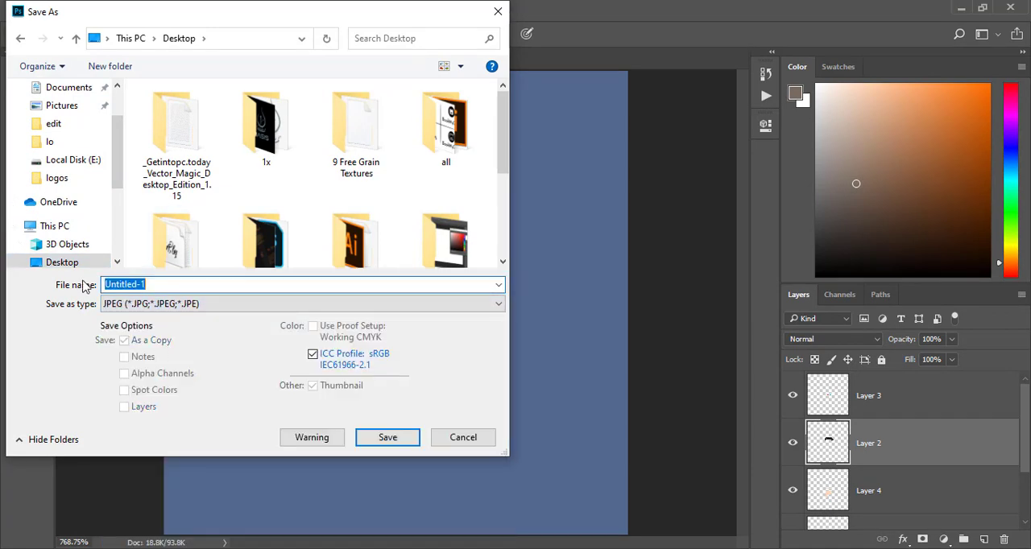
text(nft)
click(387, 438)
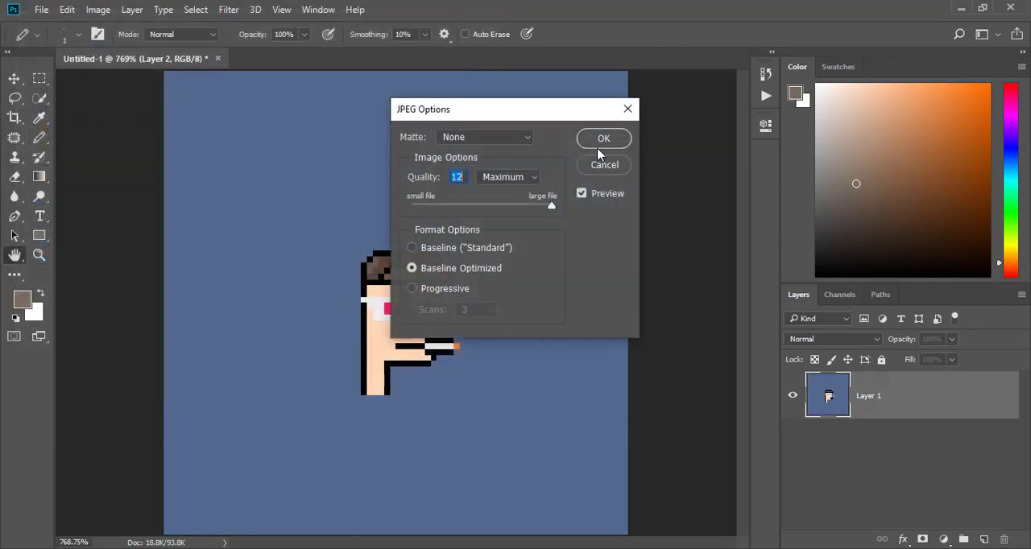
click(602, 142)
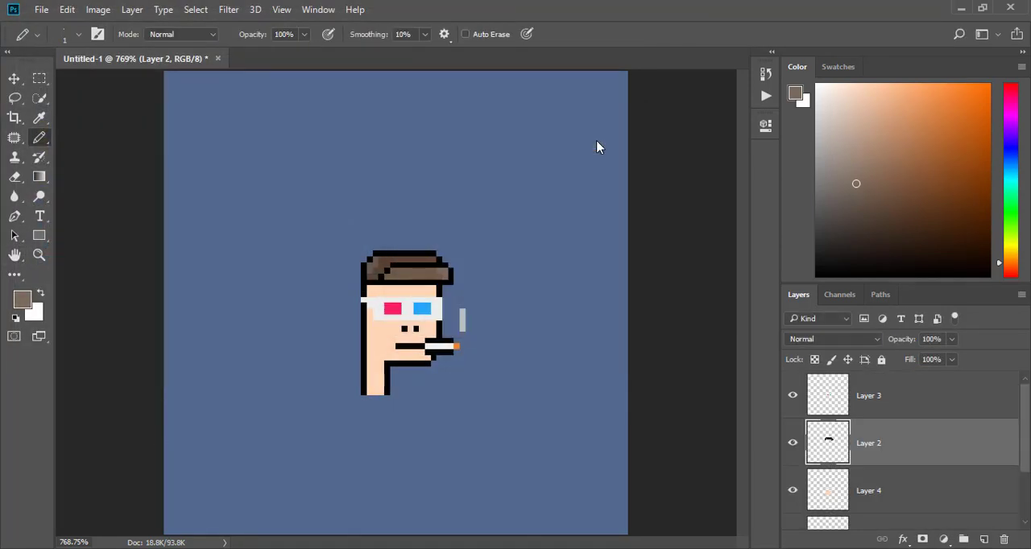
- Open the saved nft image from the desktop in Photos, inspect it enlarged, close it and return to Photoshop
click(964, 8)
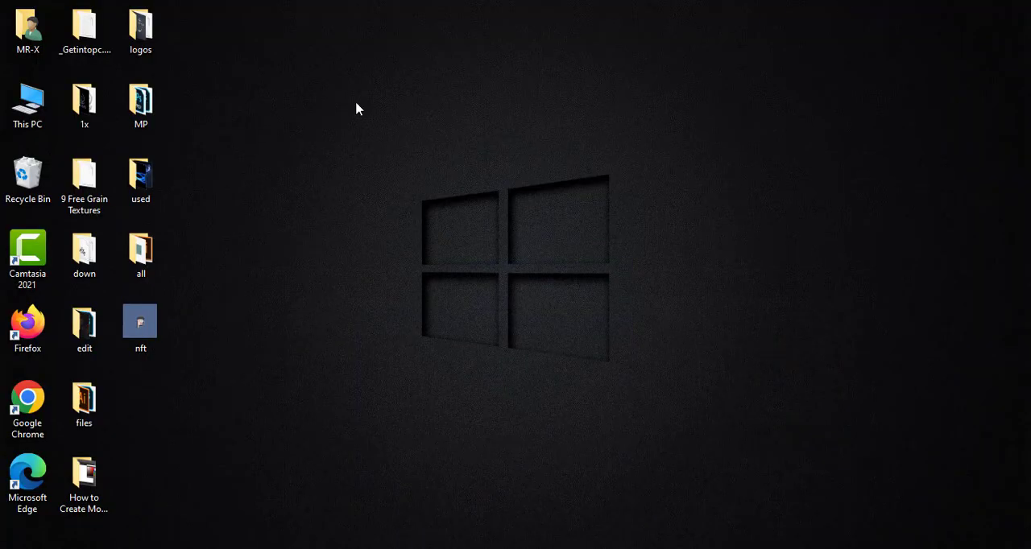
double_click(152, 332)
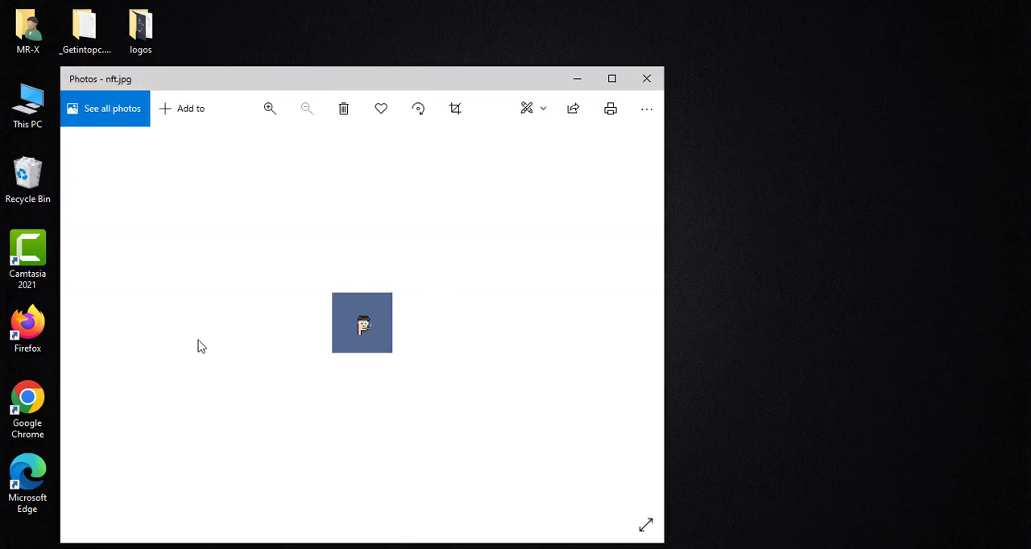
scroll(378, 375, up, 1)
scroll(377, 374, up, 4)
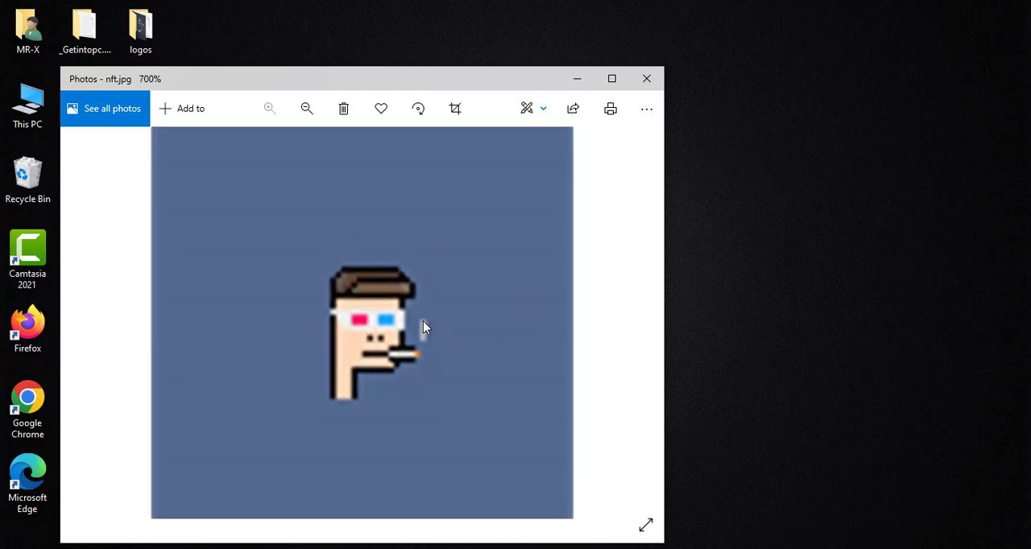
click(648, 79)
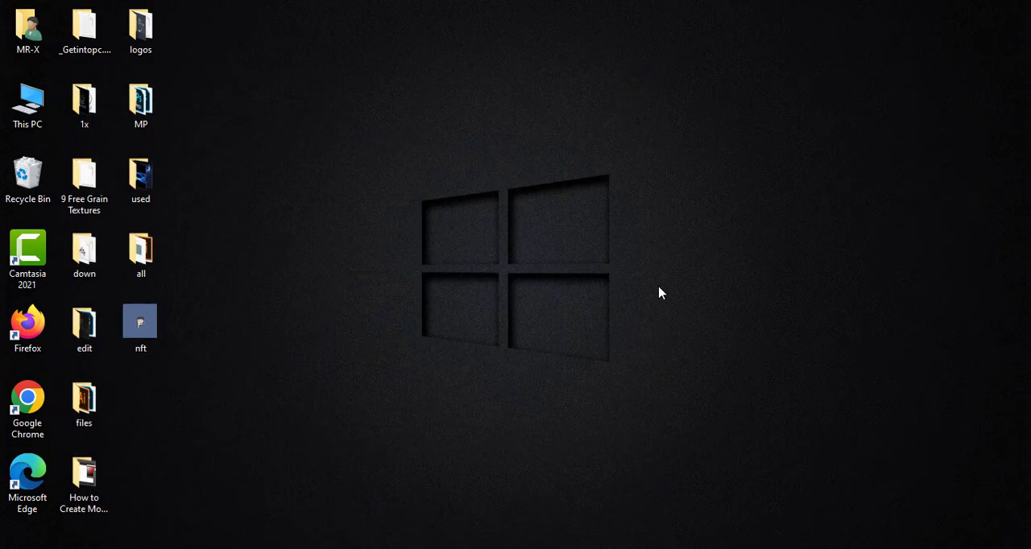
click(532, 548)
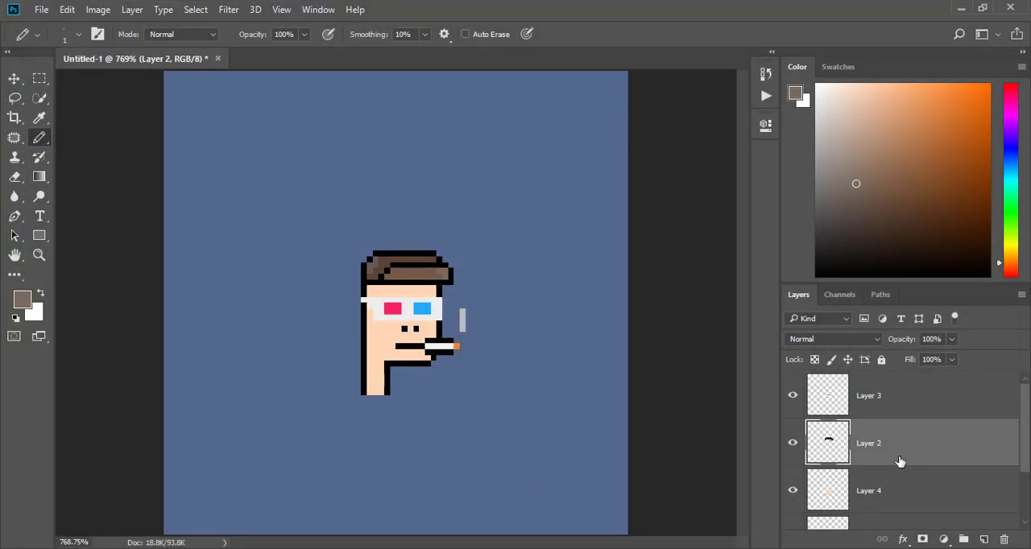
- Merge Layer 3, Layer 2, Layer 4 and Layer 1 into a single layer above the colour fill
click(934, 406)
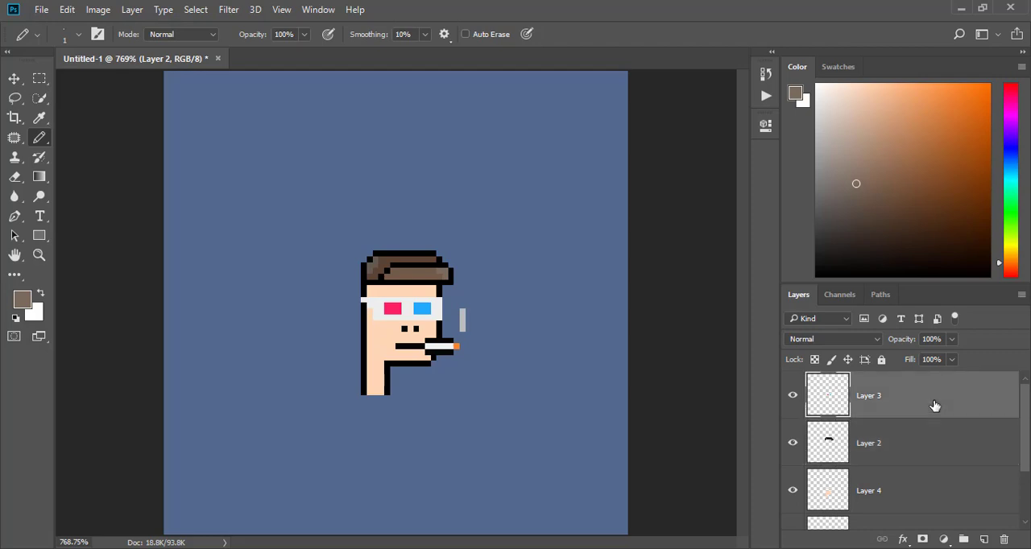
ctrl+click(896, 453)
ctrl+click(897, 487)
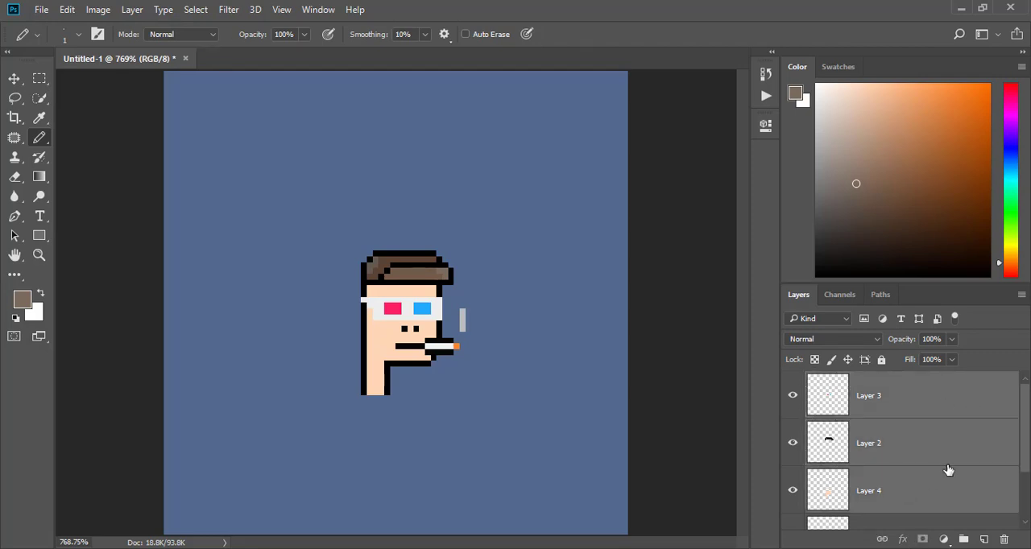
drag(1025, 417, 1020, 460)
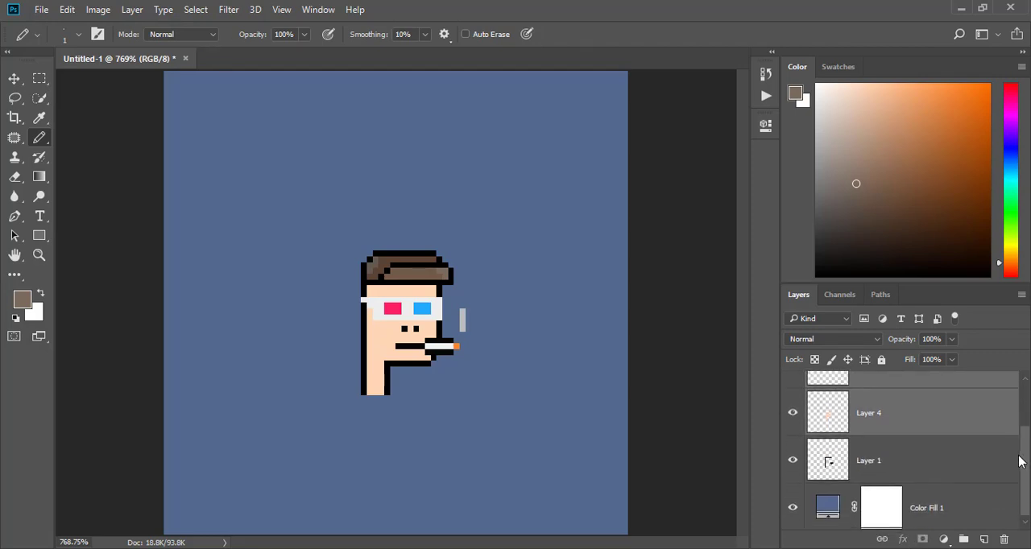
ctrl+click(886, 467)
right_click(923, 418)
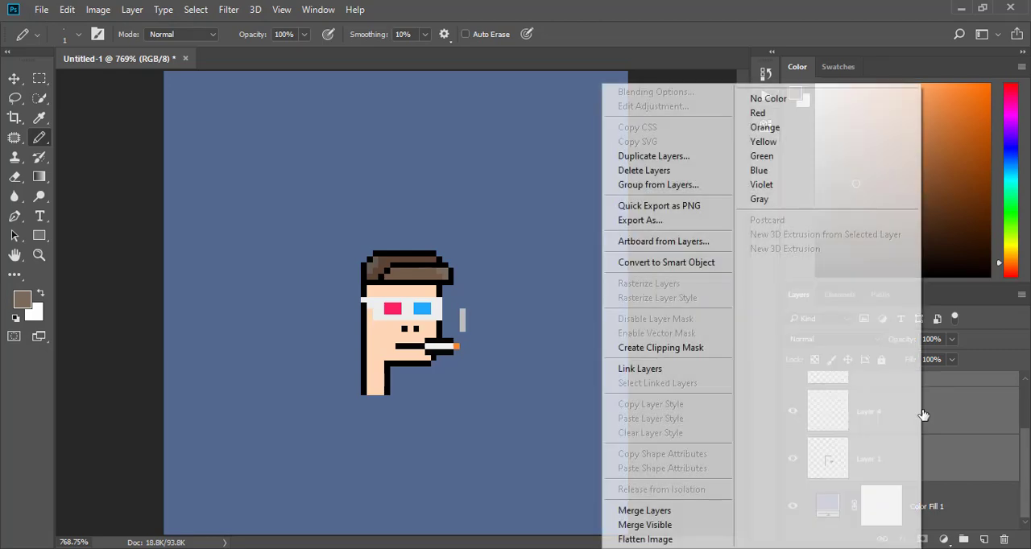
click(666, 513)
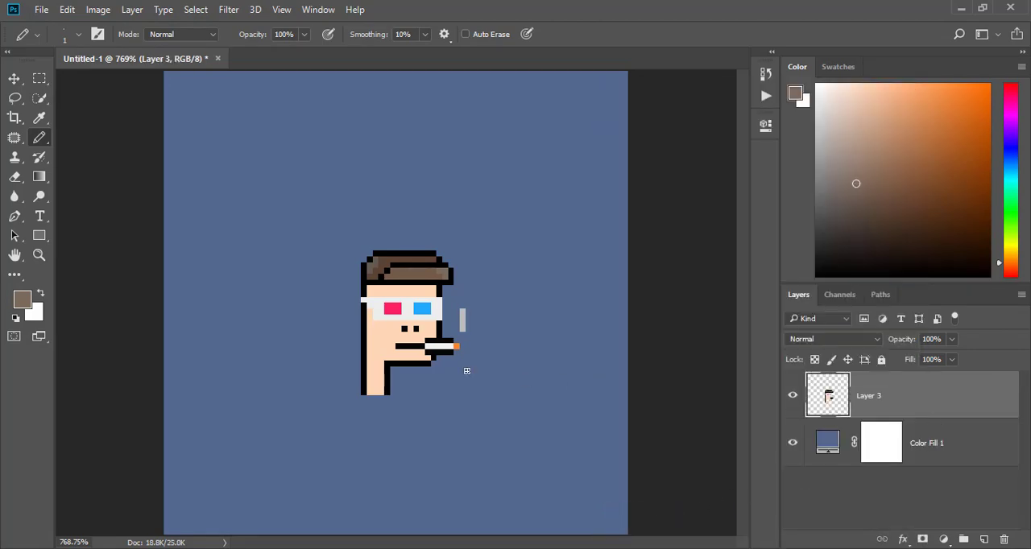
- Try to enlarge the merged character to about 267% from its centre with Free Transform, and undo the scaling
key(ctrl+t)
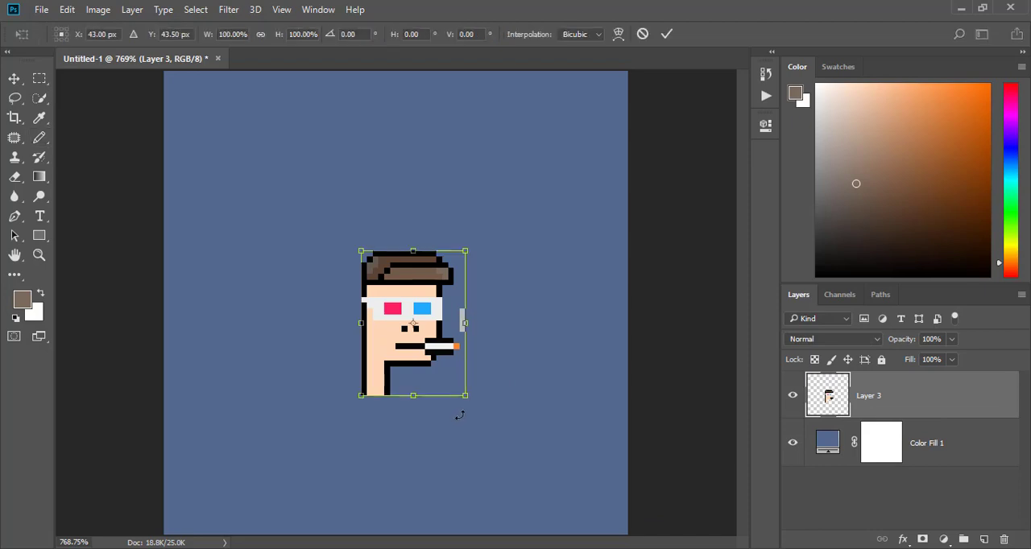
drag(471, 395, 554, 518)
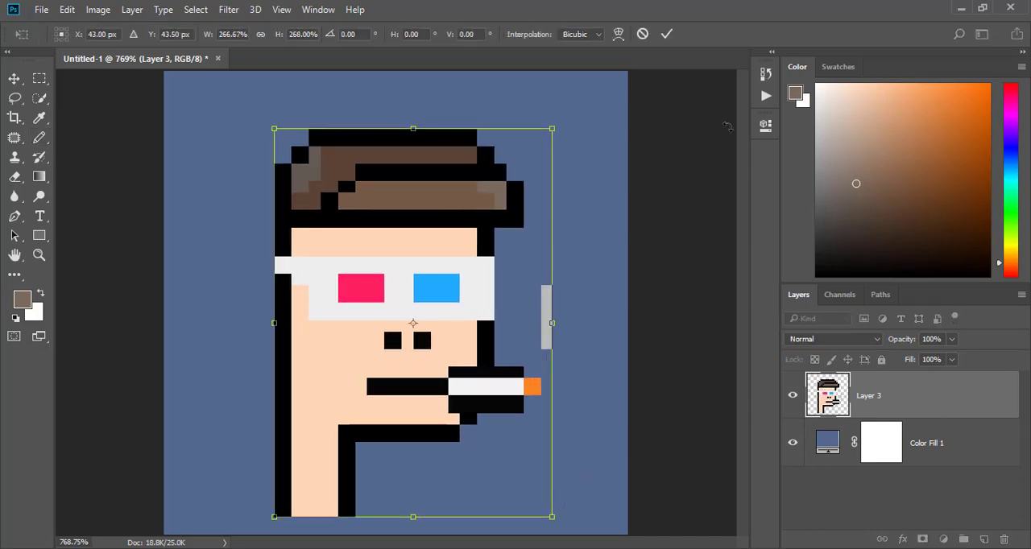
click(667, 35)
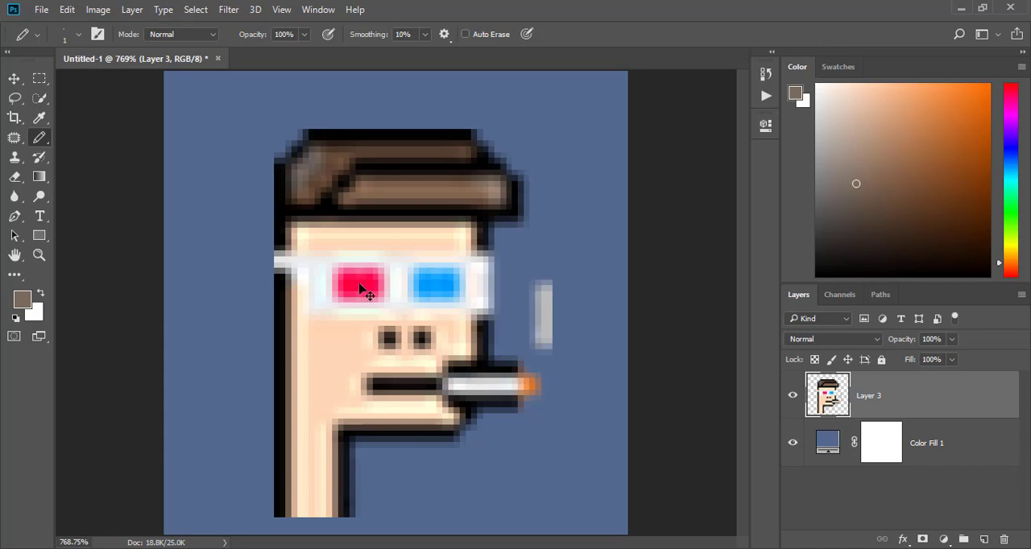
key(ctrl+z)
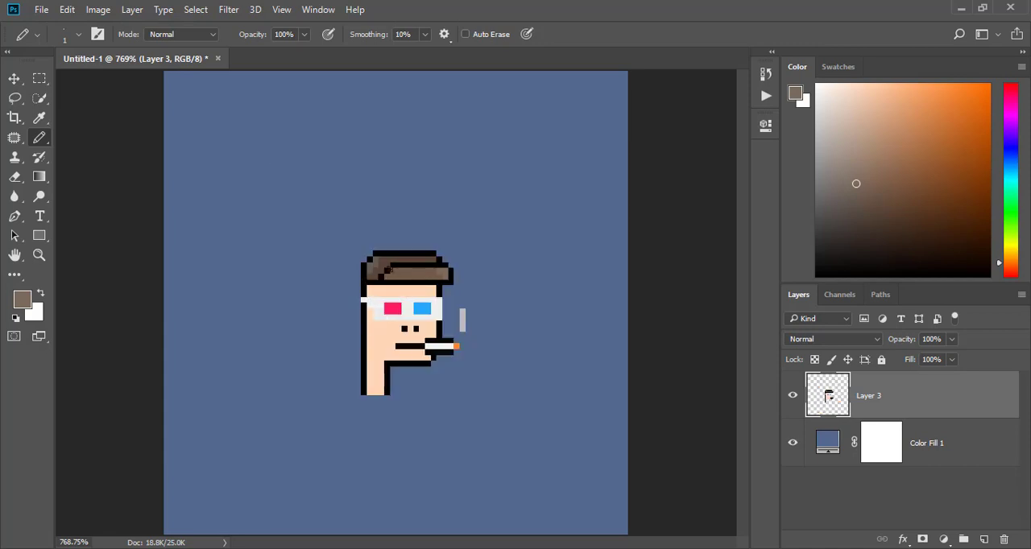
- Resize the image to 1000 × 1000 pixels with Nearest Neighbor (hard edges) resampling and fit the whole canvas in view
click(98, 10)
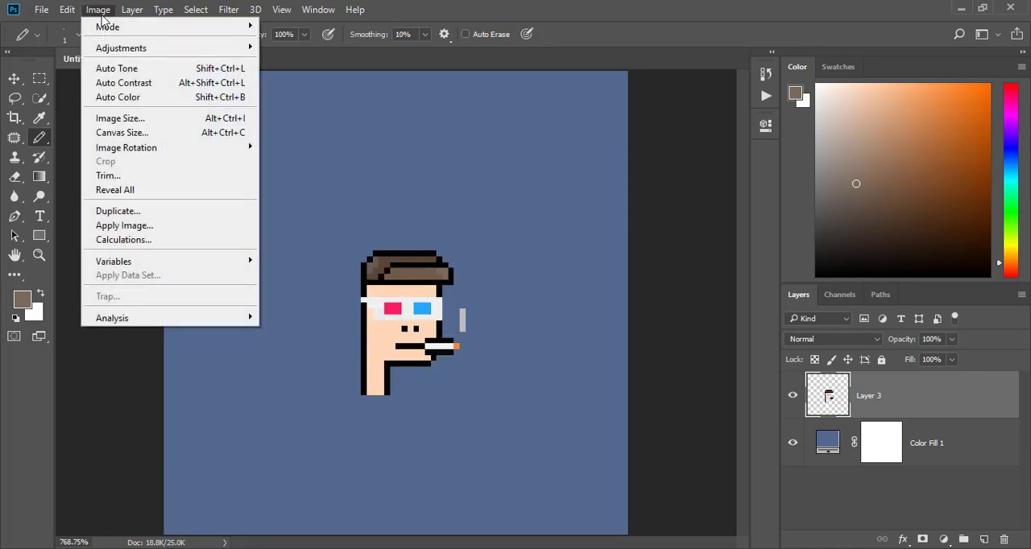
click(148, 119)
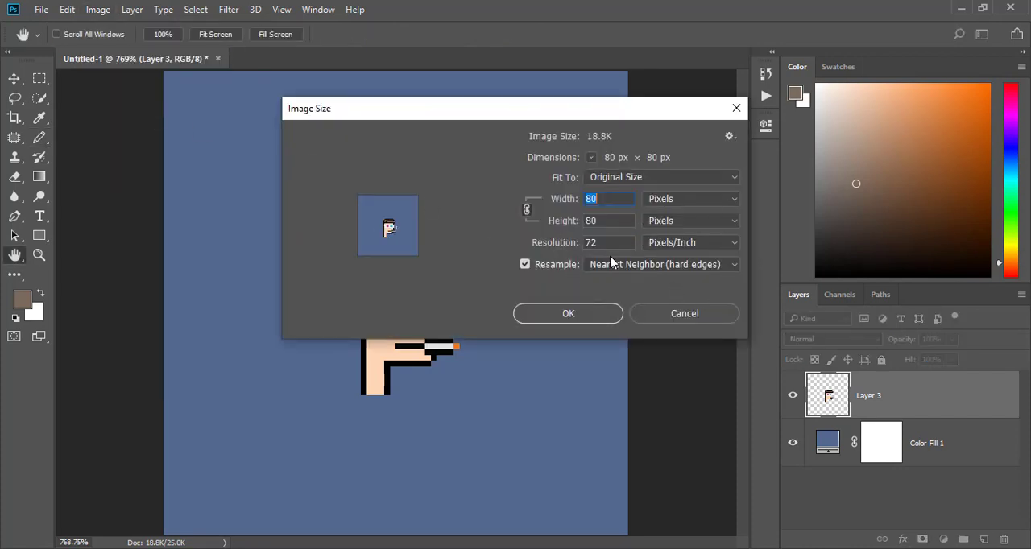
text(1000)
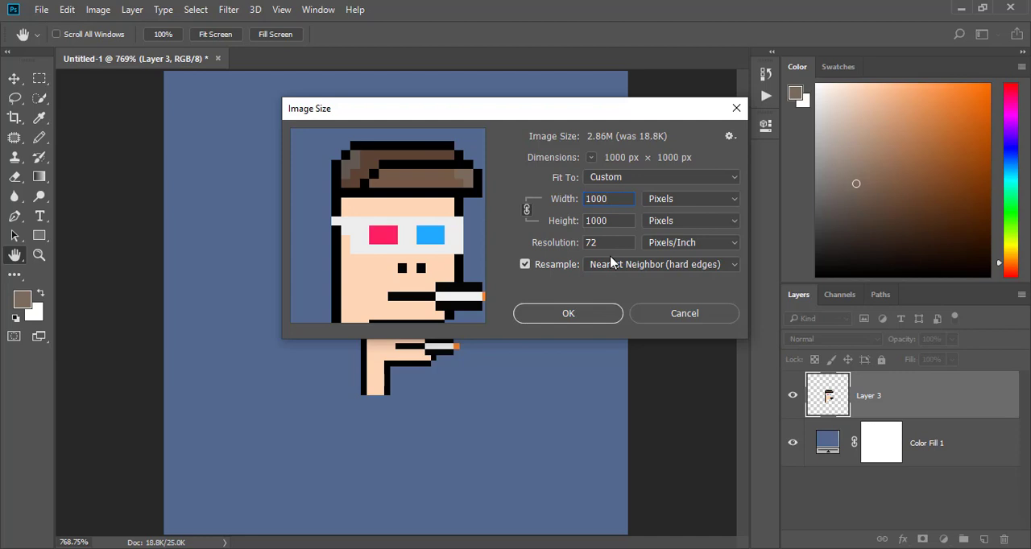
click(564, 315)
key(b)
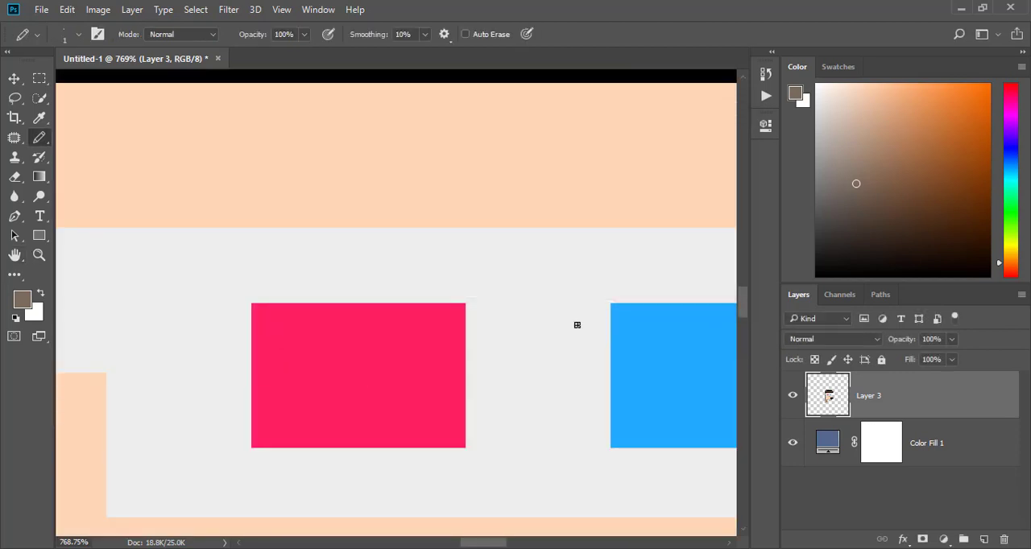
key(ctrl+0)
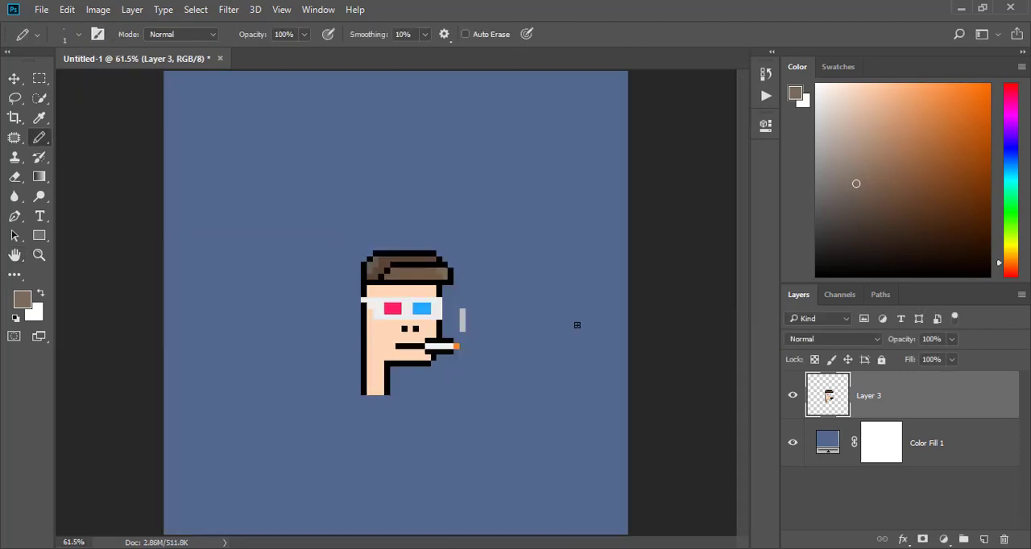
- Enlarge the merged character on Layer 3 proportionally with Free Transform until it fills most of the canvas height
key(ctrl+t)
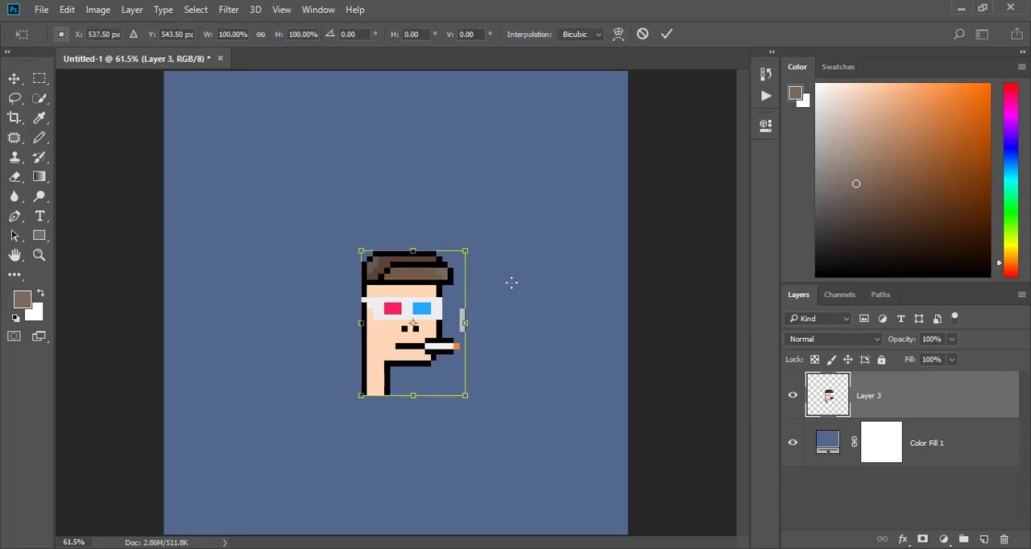
drag(467, 250, 590, 161)
key(b)
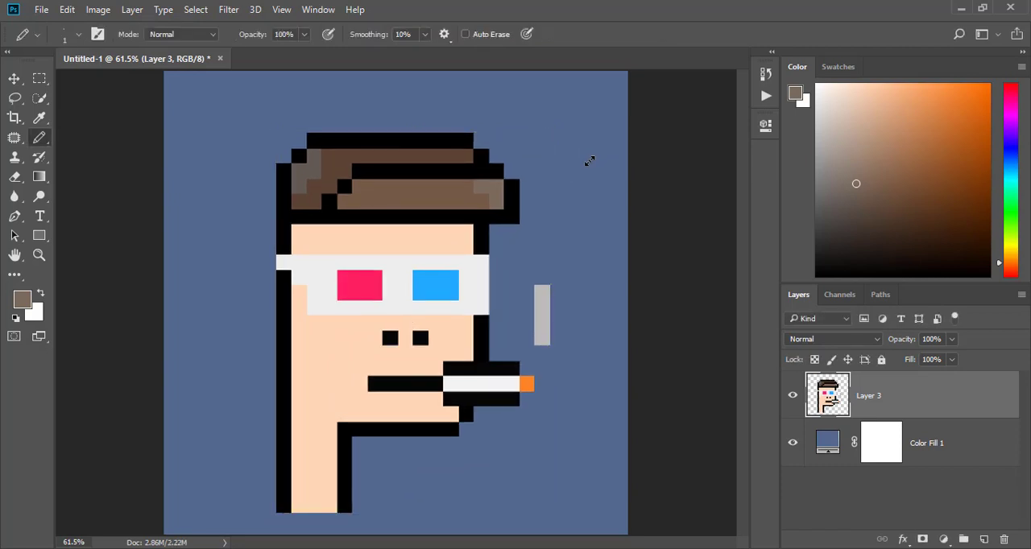
- Save a copy to the Desktop as a JPEG named nft 2, with maximum quality 12 and Baseline Optimized format
click(41, 9)
click(90, 182)
click(171, 307)
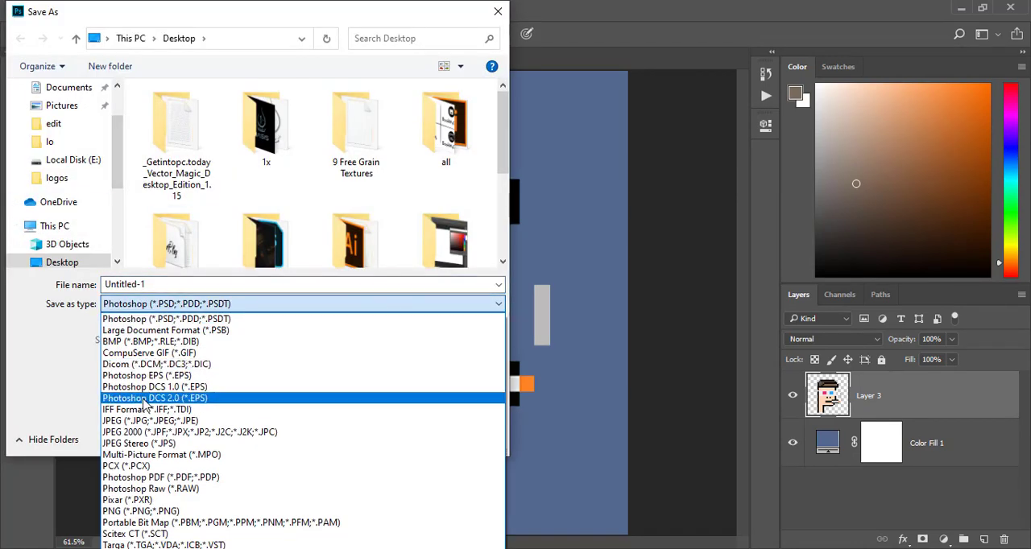
click(149, 420)
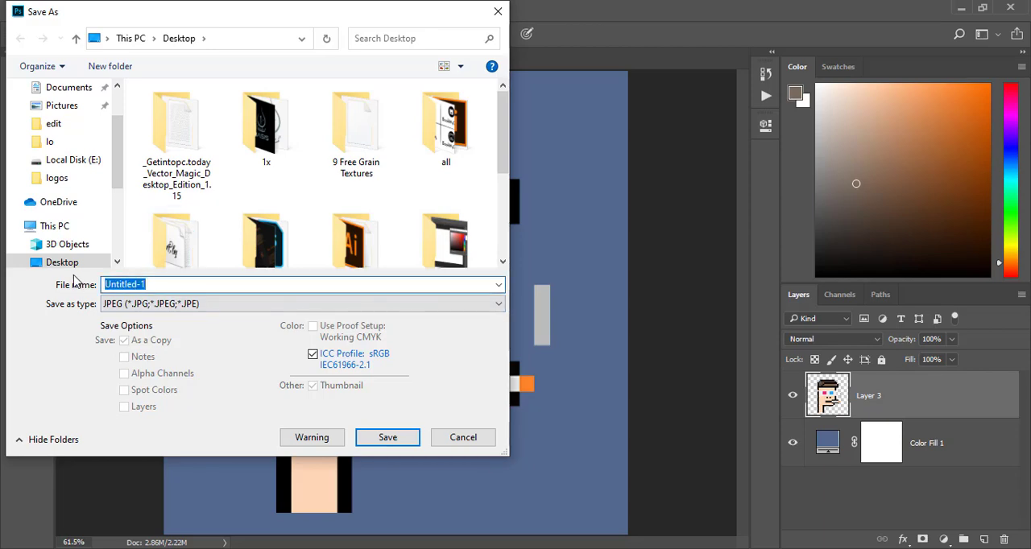
text(nft 2)
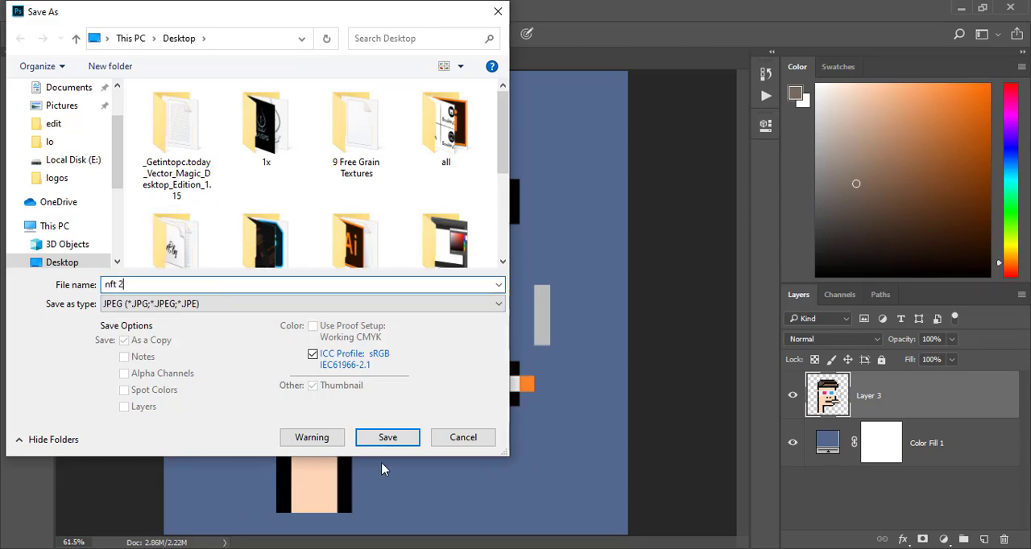
click(389, 439)
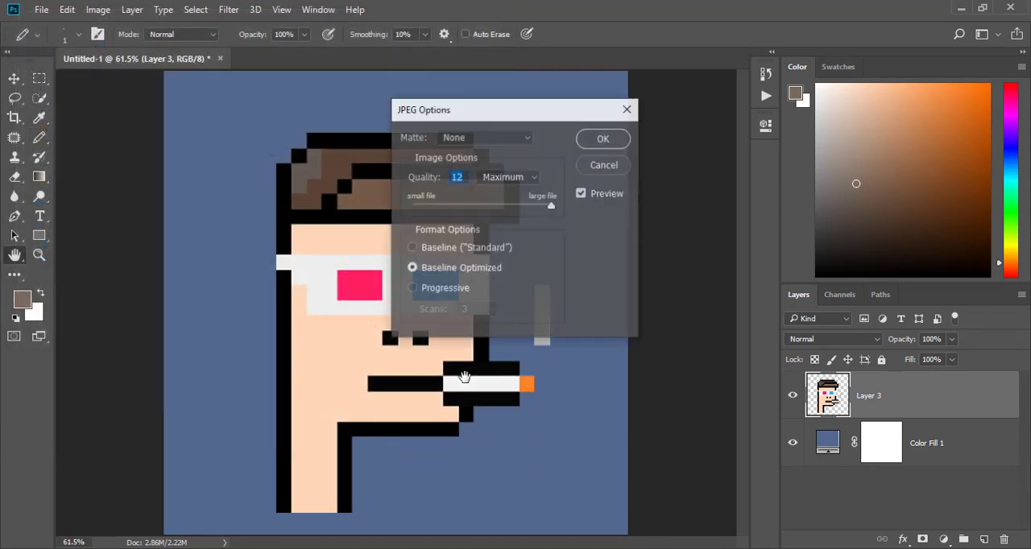
click(604, 141)
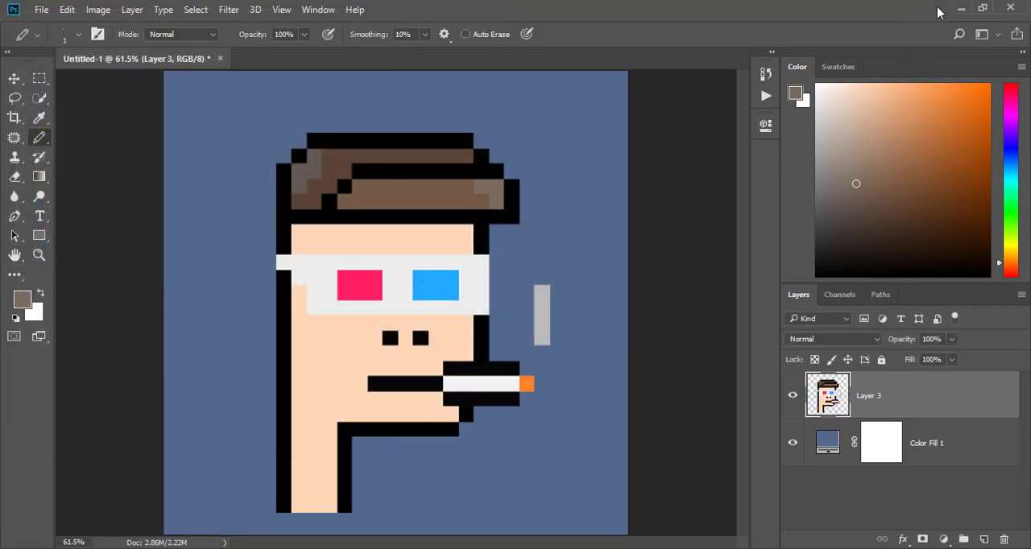
- Minimize Photoshop, open the saved nft 2 image from the desktop in Photos and view it in a maximized window
click(961, 8)
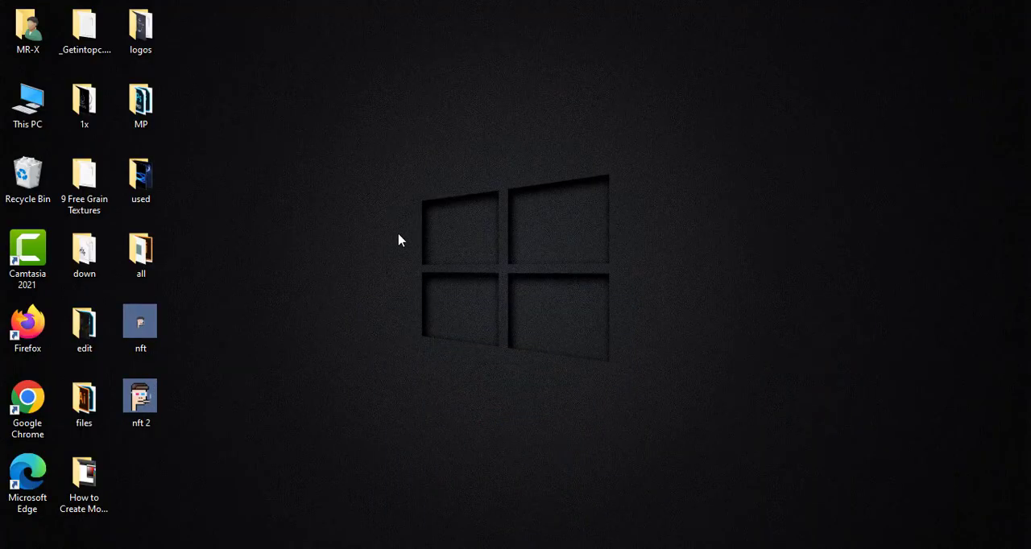
double_click(152, 413)
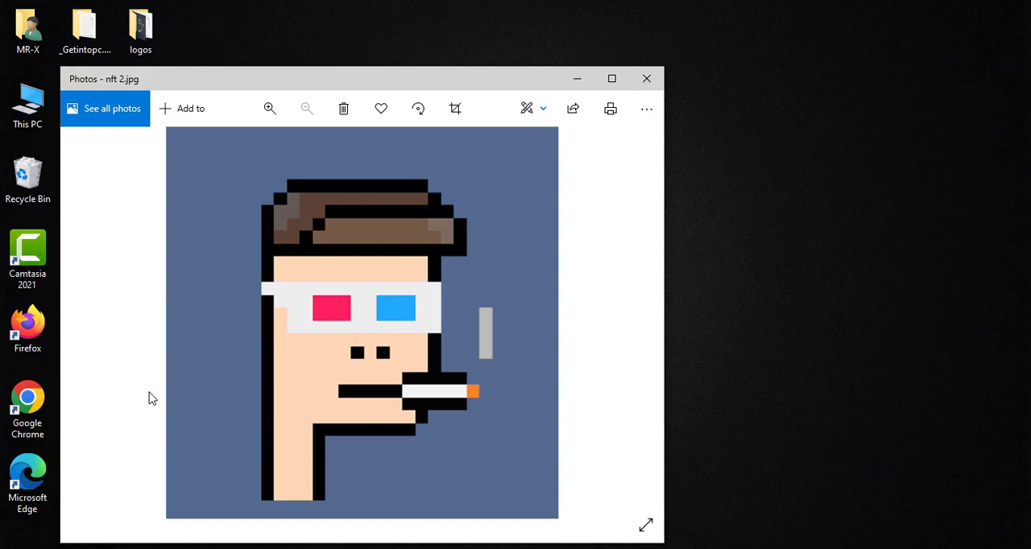
click(613, 78)
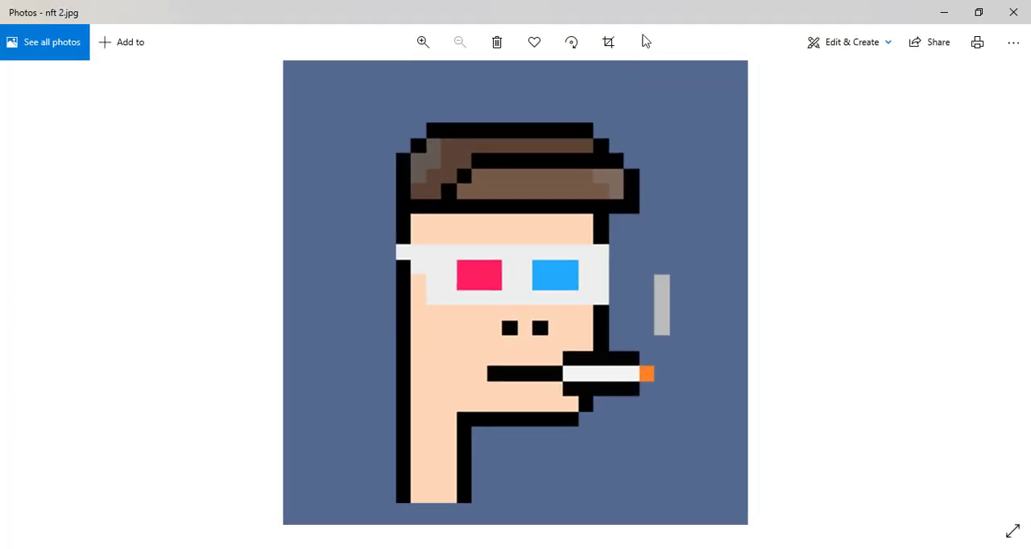